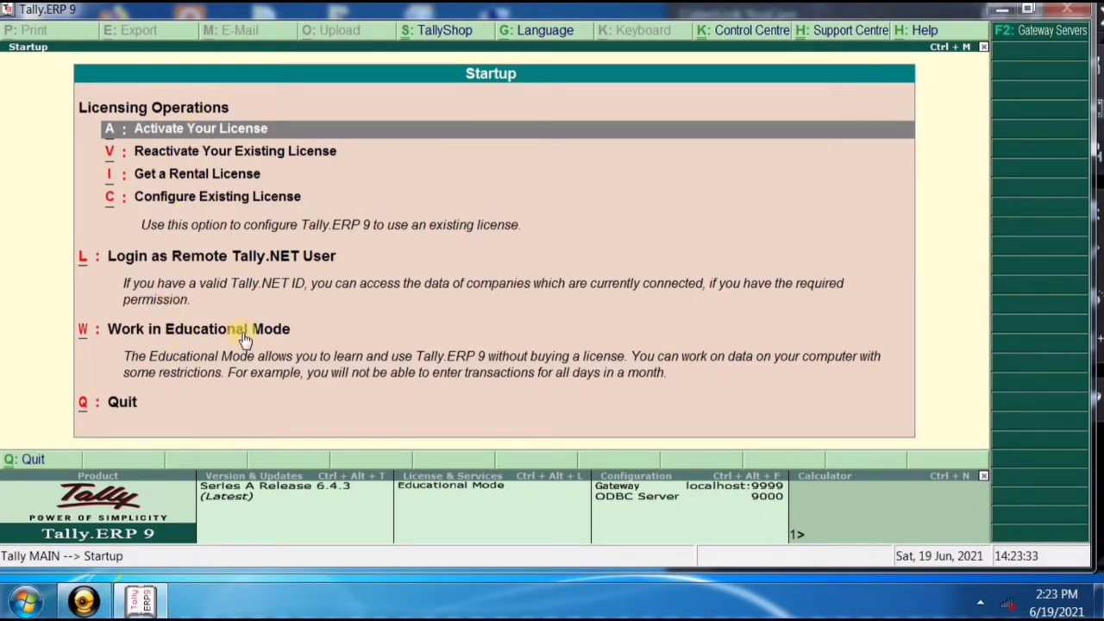
On the Startup screen, move the selection down toward the Educational Mode option.
{"action": "key", "text": "Down"}
{"action": "key", "text": "Down"}
{"action": "key", "text": "Down"}
{"action": "key", "text": "Down"}
{"action": "key", "text": "Down"}
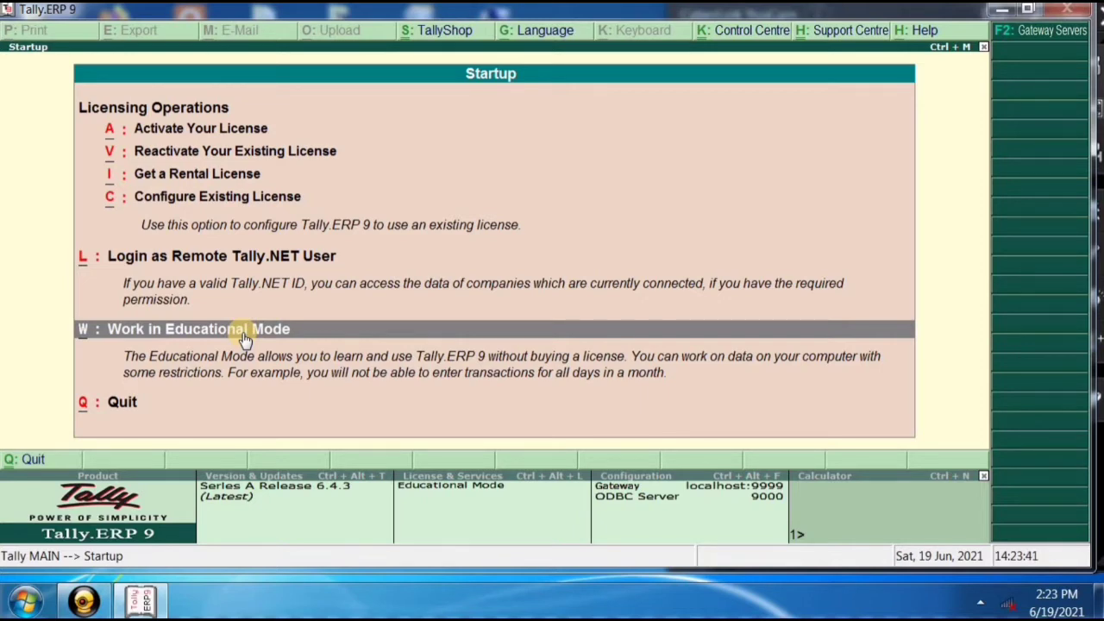
Choose Work in Educational Mode to reach the Gateway of Tally with Svt Pvt Ltd.
{"action": "left_click", "coordinate": [244, 339]}
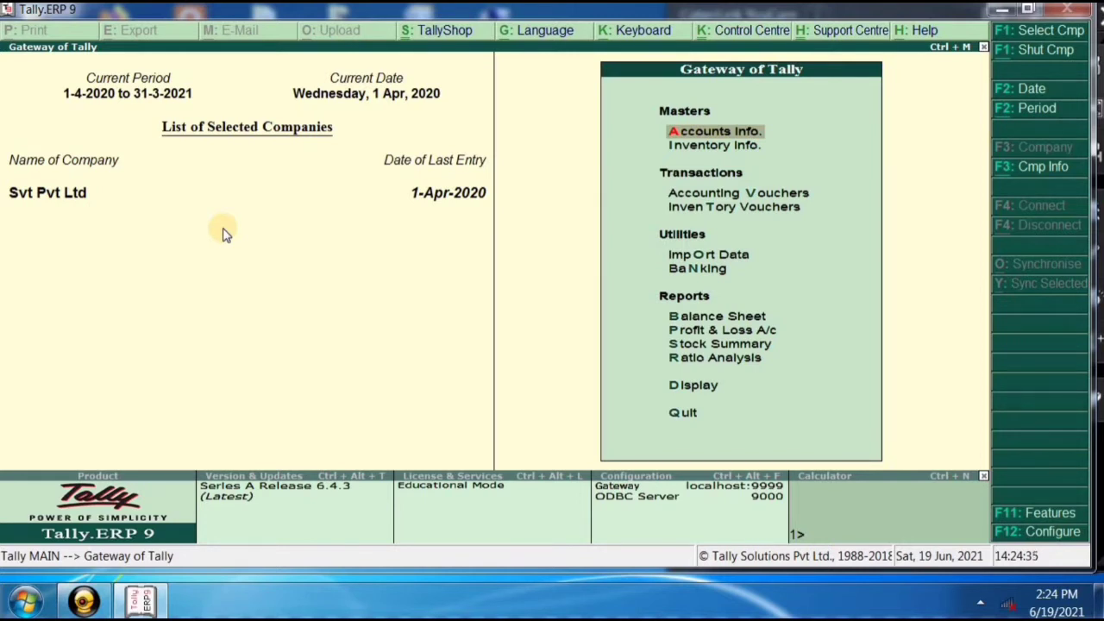
Set the current period from 1-4-2019 to 31-3-2020 using Alt+F2.
{"action": "key", "text": "alt+F2"}
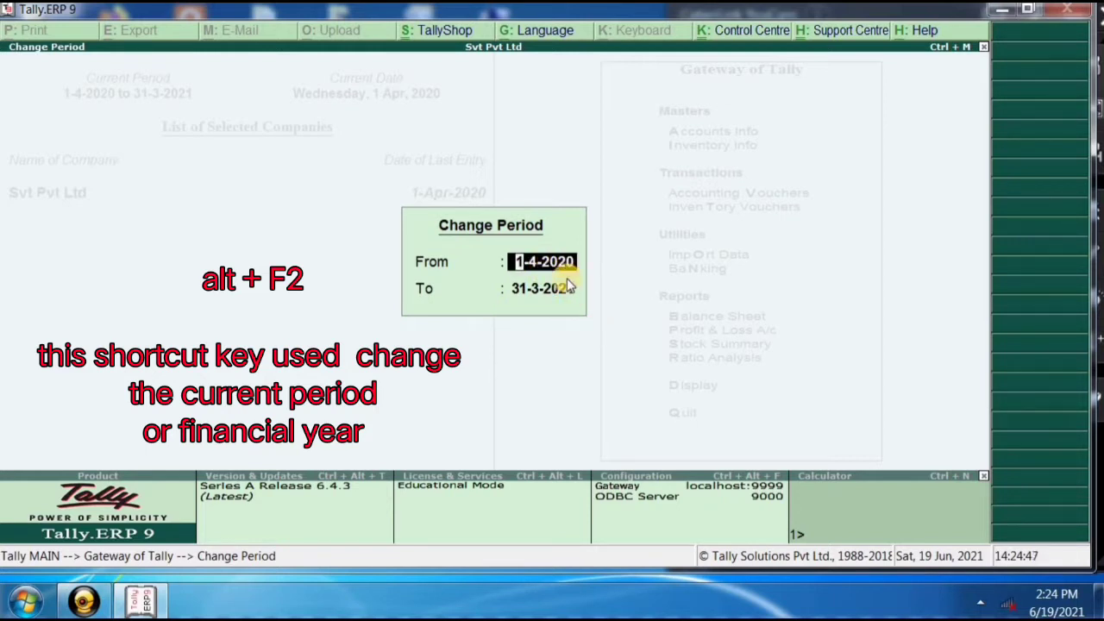
{"action": "type", "text": "1-4-2019"}
{"action": "key", "text": "Return"}
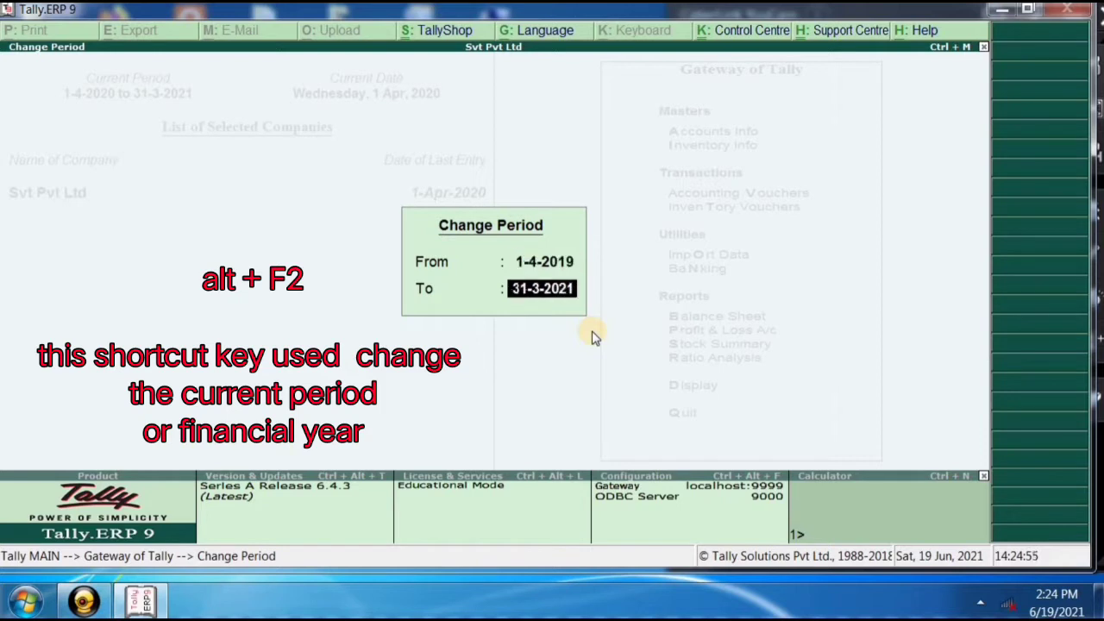
{"action": "type", "text": "31-"}
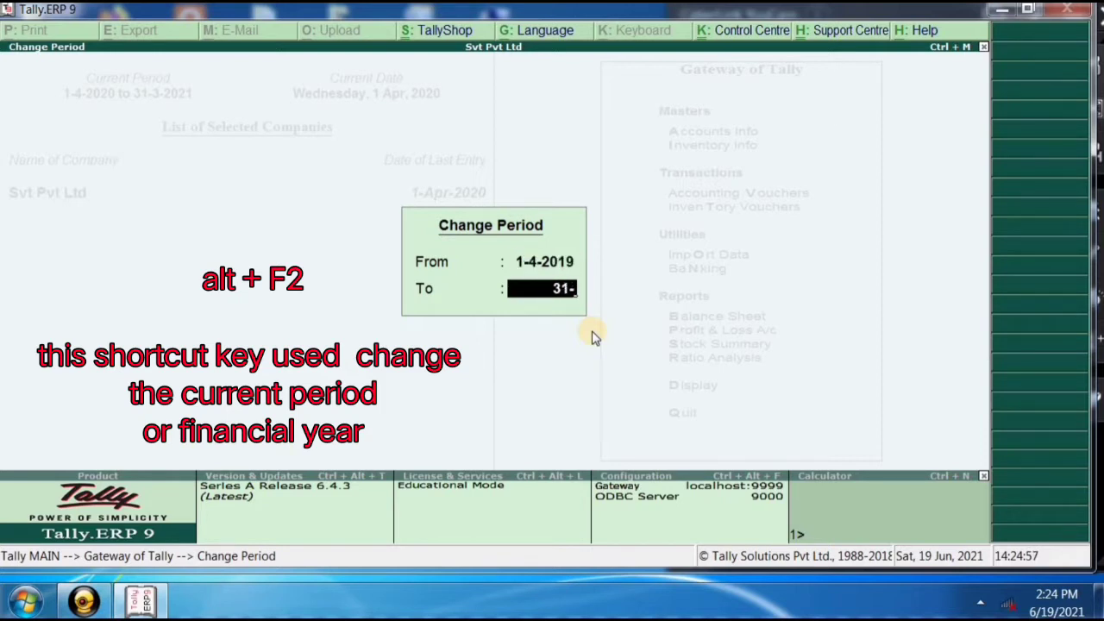
{"action": "type", "text": "3-2020"}
{"action": "key", "text": "Return"}
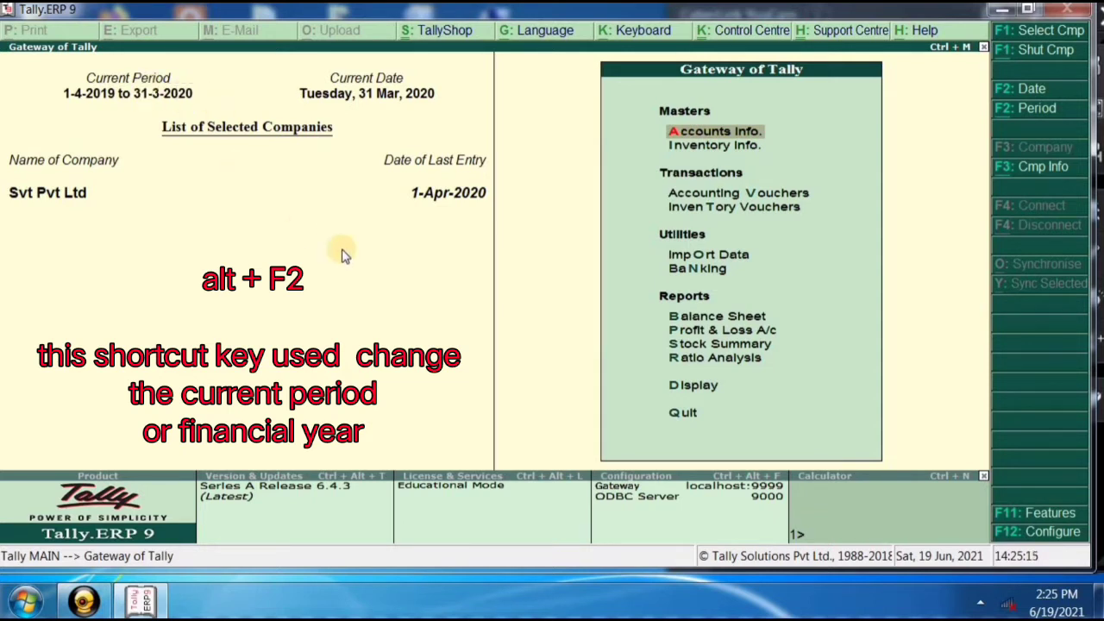
{"action": "key", "text": "alt+F2"}
Enter From 1-4-2020 and To 31-3-2021 as the current period and accept it.
{"action": "type", "text": "1-4"}
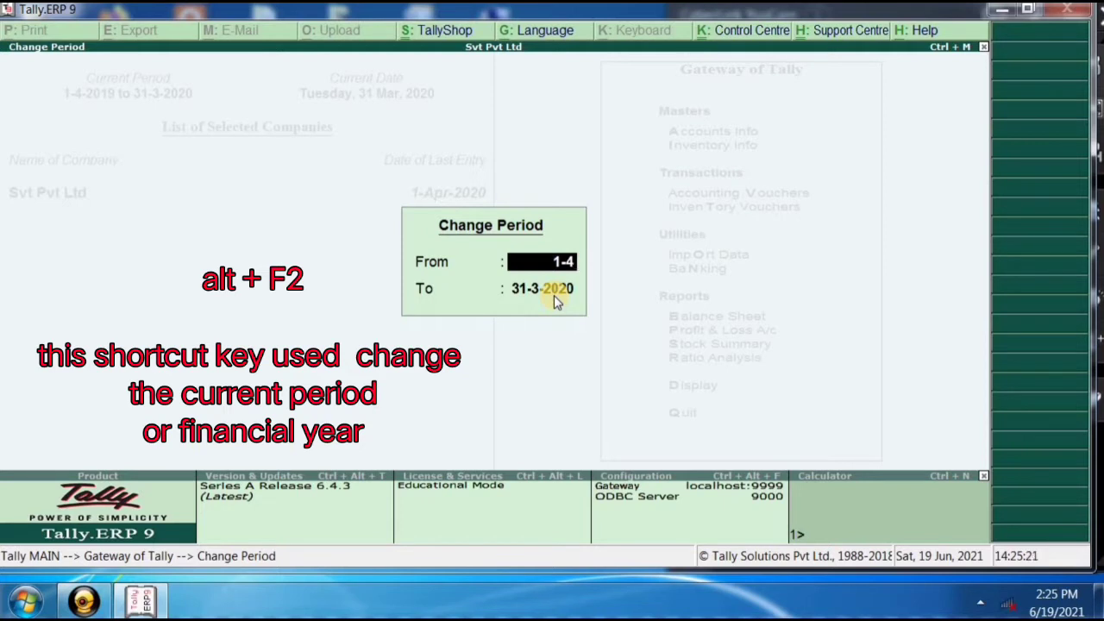
{"action": "type", "text": "-2020"}
{"action": "key", "text": "Return"}
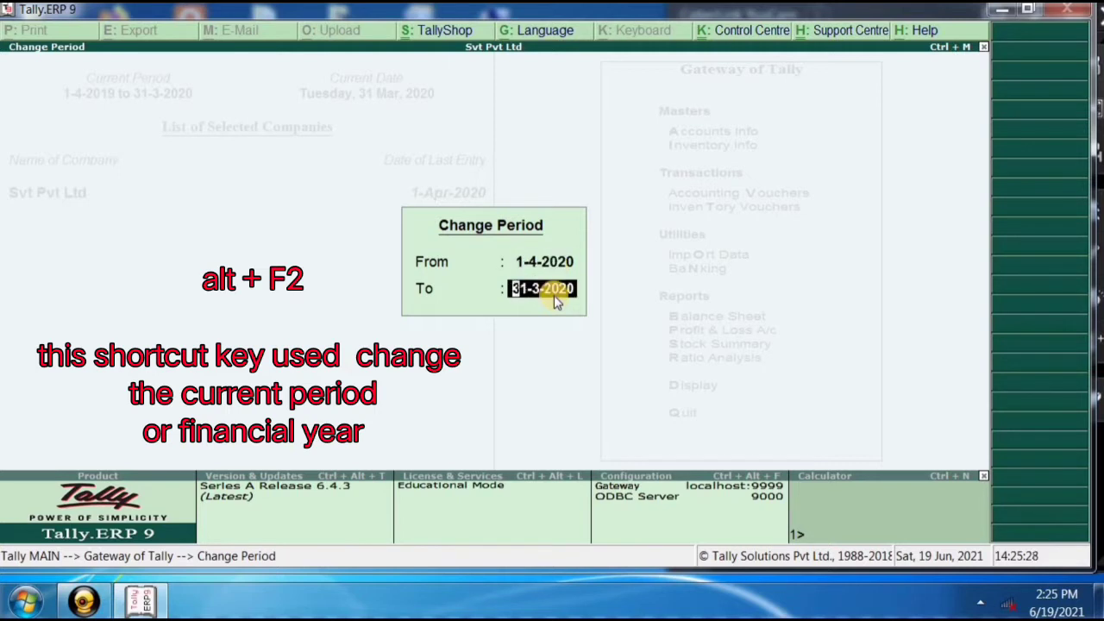
{"action": "type", "text": "31"}
{"action": "type", "text": "21"}
{"action": "key", "text": "Return"}
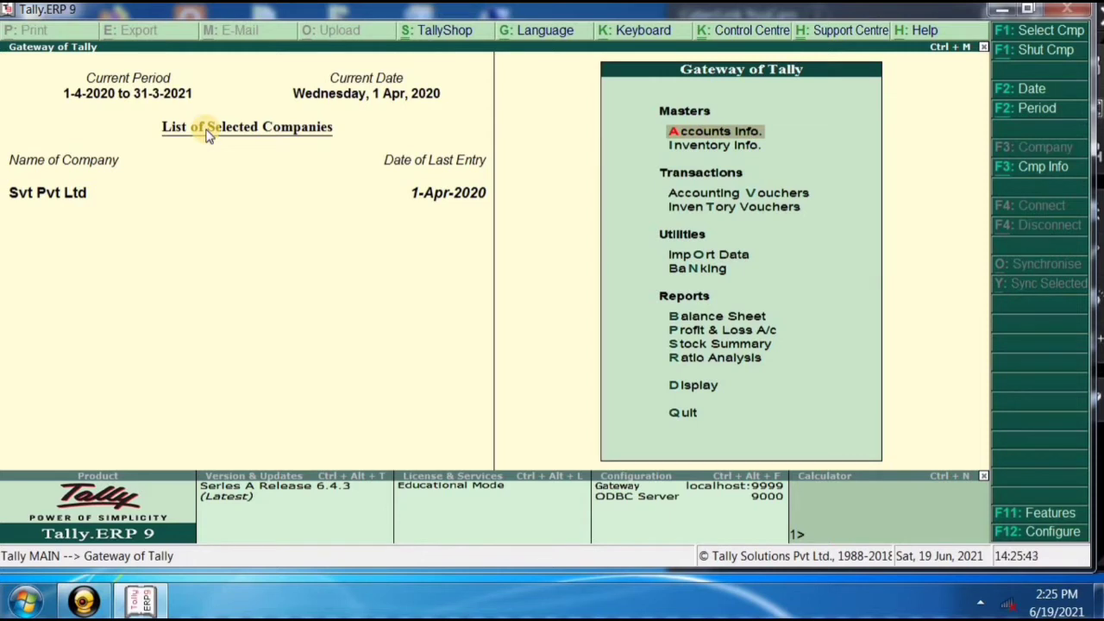
Switch Svt Pvt Ltd's current period to 1-4-2021 through 1-4-2022.
{"action": "key", "text": "alt+F2"}
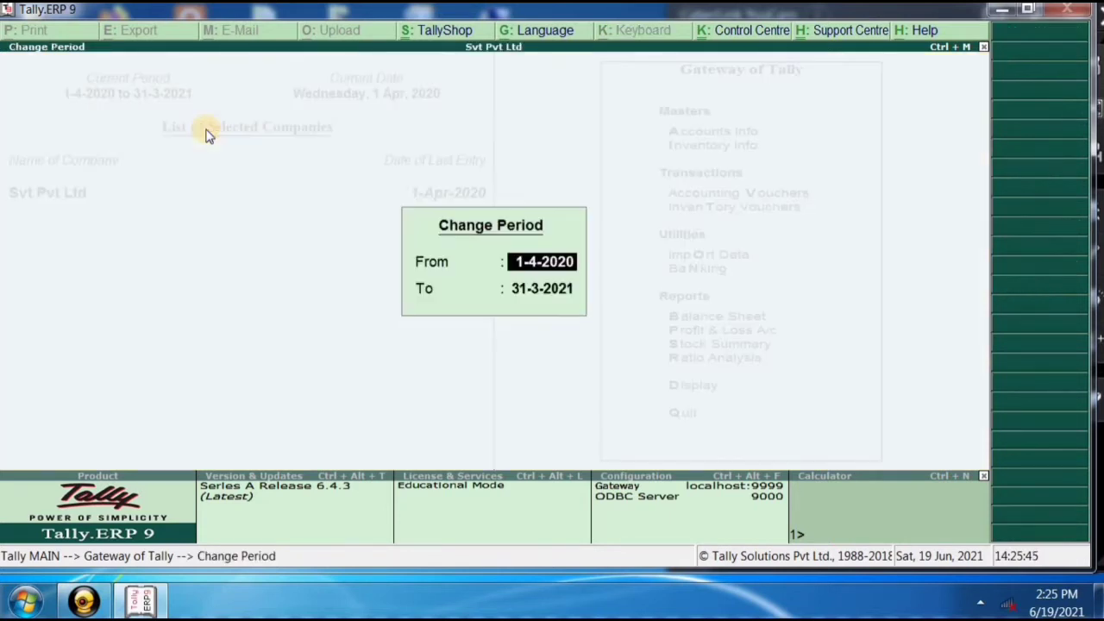
{"action": "type", "text": "1-4-2021"}
{"action": "key", "text": "Return"}
{"action": "type", "text": "1-4-20"}
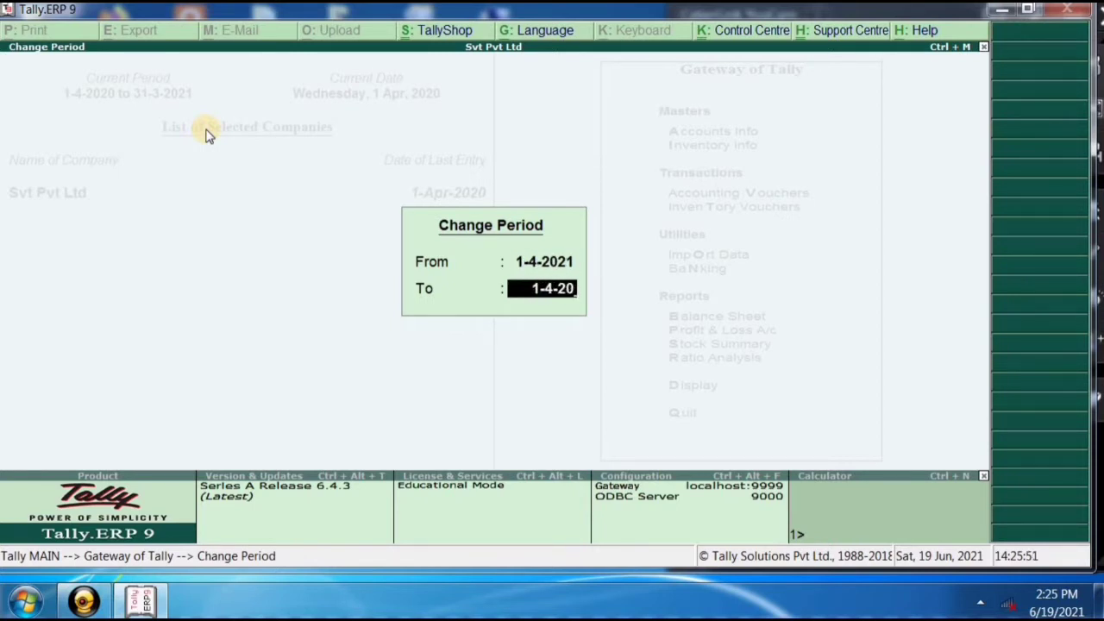
{"action": "type", "text": "22"}
{"action": "key", "text": "Return"}
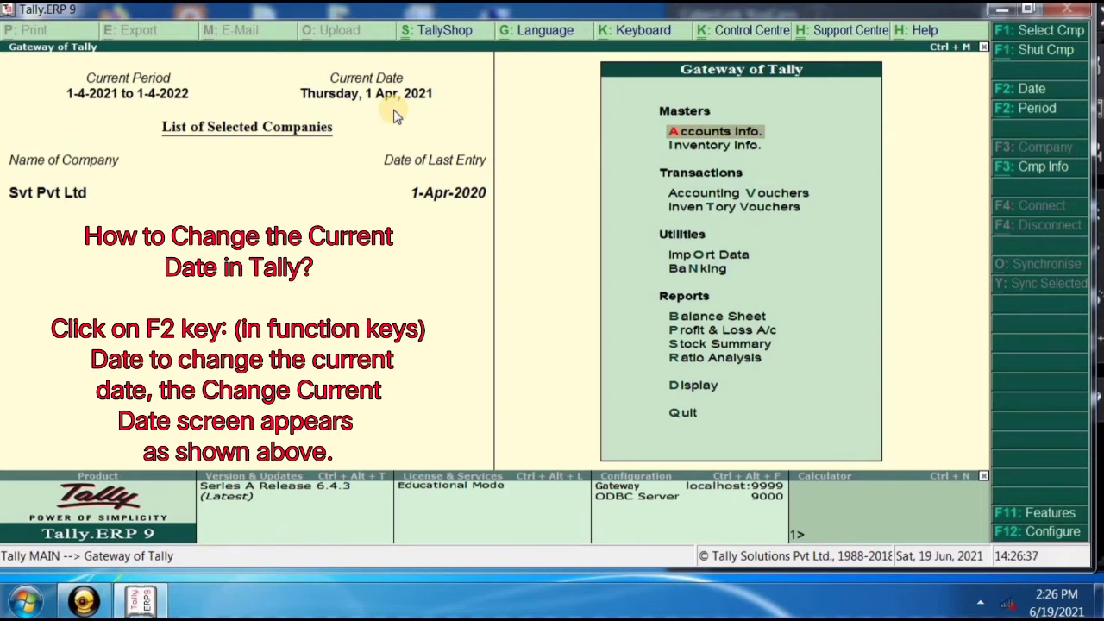
{"action": "key", "text": "F2"}
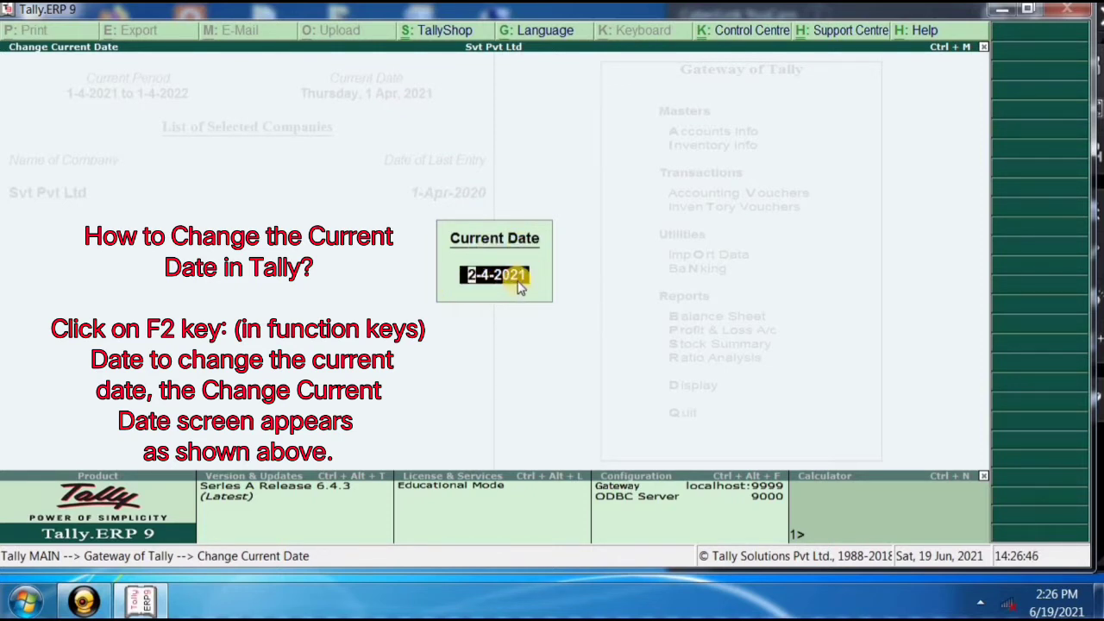
{"action": "type", "text": "1-4-2"}
{"action": "type", "text": "21"}
{"action": "key", "text": "Return"}
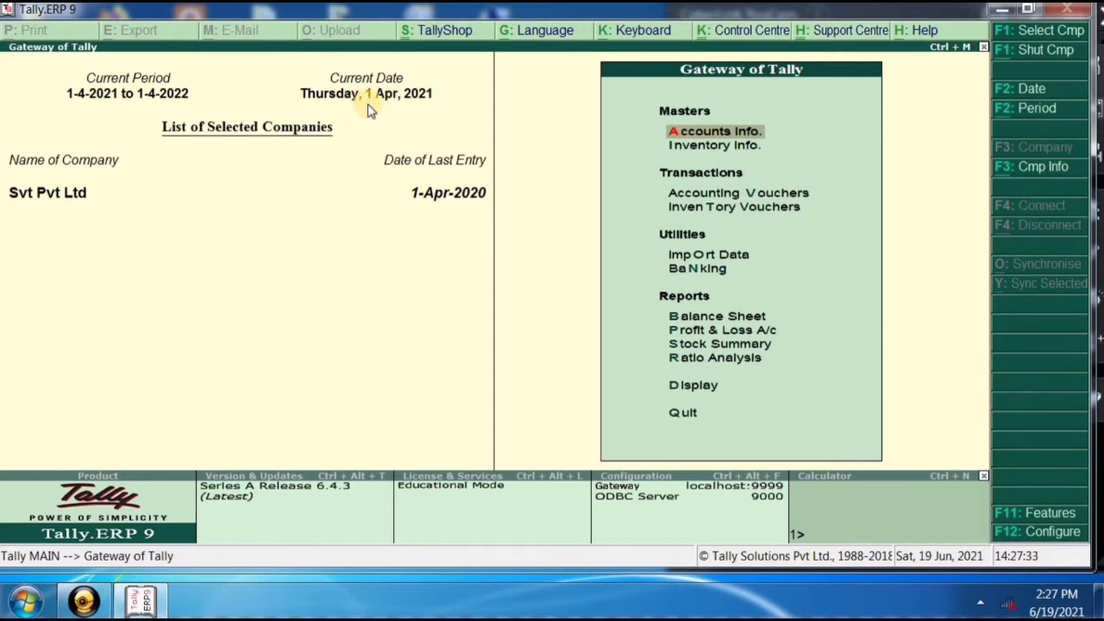
Set the current date to 2-4-2021 (Friday, 2 Apr 2021).
{"action": "left_click", "coordinate": [369, 94]}
{"action": "type", "text": "3-4-2021"}
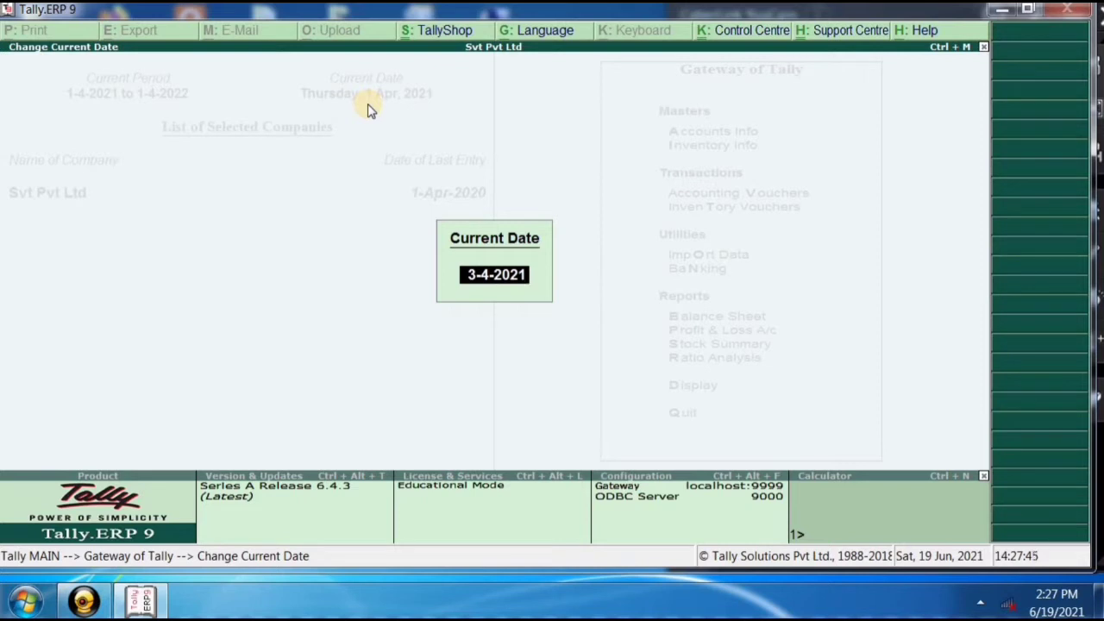
{"action": "type", "text": "2-4-2021"}
{"action": "key", "text": "Return"}
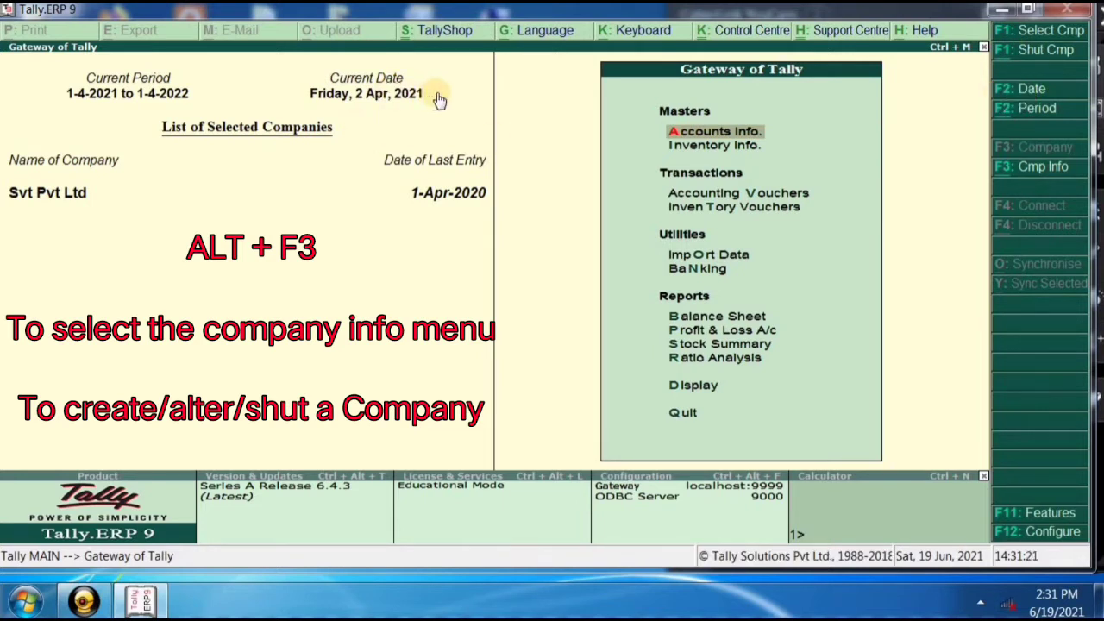
{"action": "left_click", "coordinate": [1025, 92]}
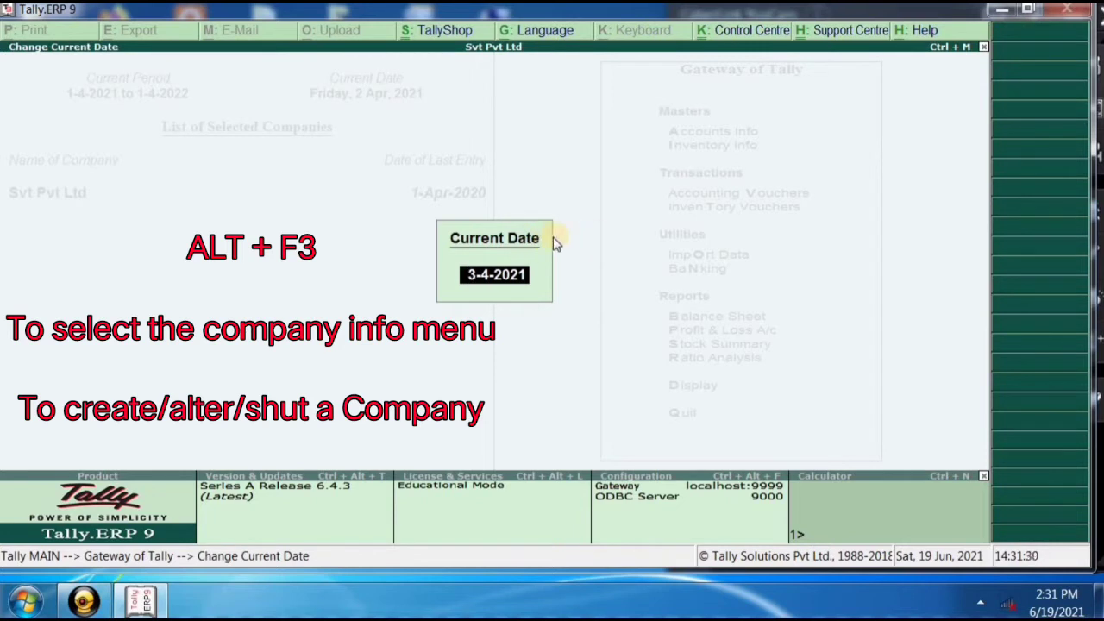
{"action": "key", "text": "Escape"}
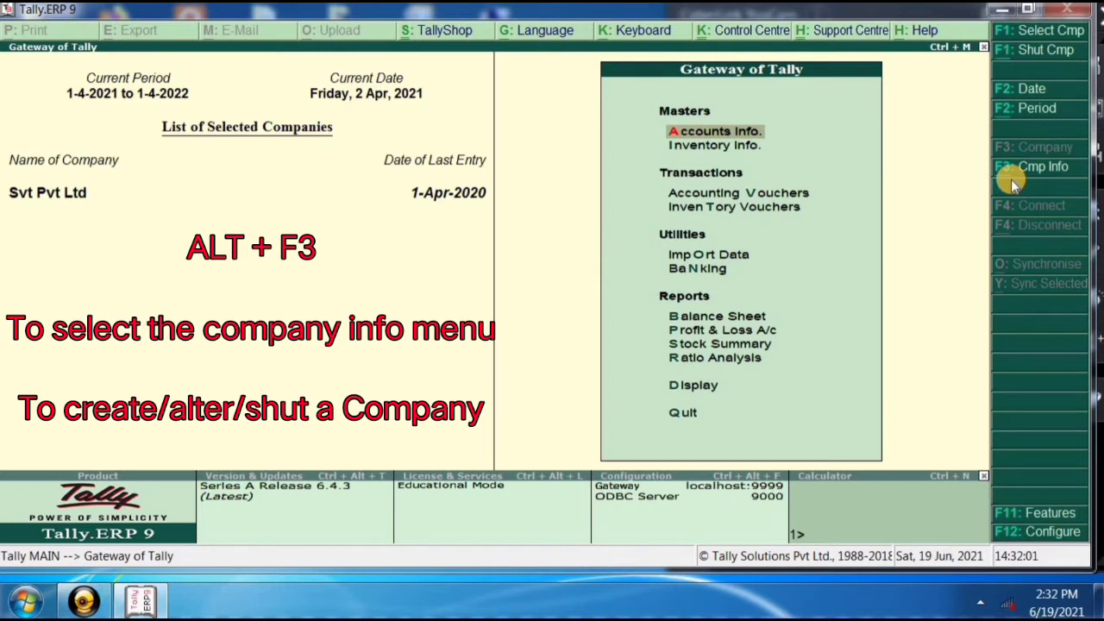
Open the Company Info menu with F3: Cmp Info from the button bar.
{"action": "left_click", "coordinate": [1011, 178]}
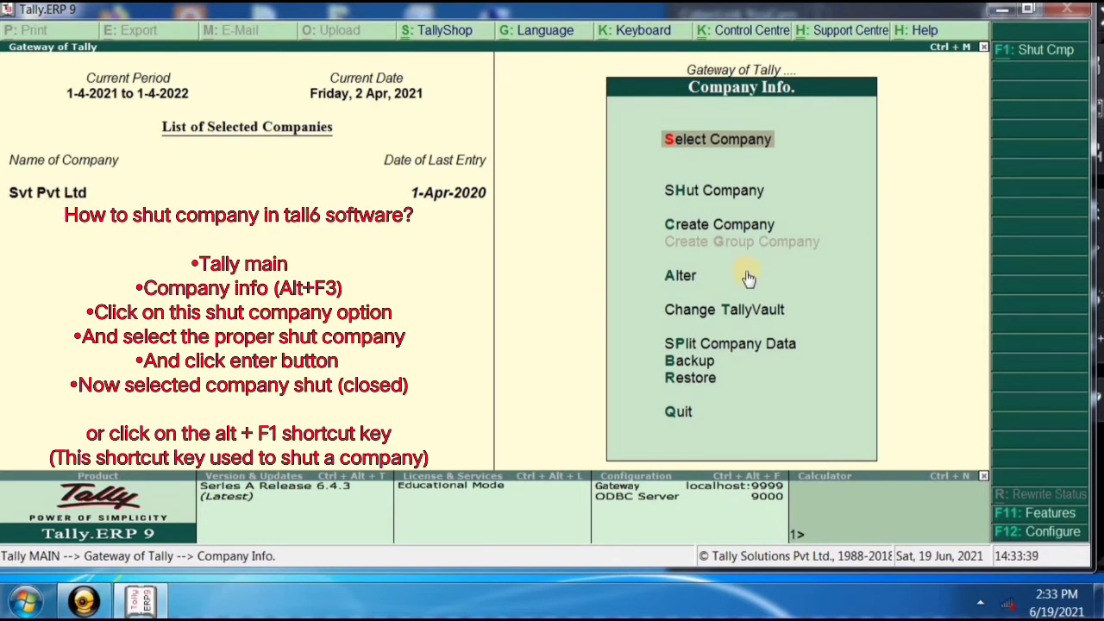
Choose Shut Company in the Company Info menu to list the open companies.
{"action": "key", "text": "Down"}
{"action": "key", "text": "Down"}
{"action": "key", "text": "Down"}
{"action": "key", "text": "Down"}
{"action": "key", "text": "Down"}
{"action": "key", "text": "Down"}
{"action": "key", "text": "Up"}
{"action": "key", "text": "Up"}
{"action": "key", "text": "Up"}
{"action": "key", "text": "Up"}
{"action": "key", "text": "Up"}
{"action": "key", "text": "Up"}
{"action": "key", "text": "Down"}
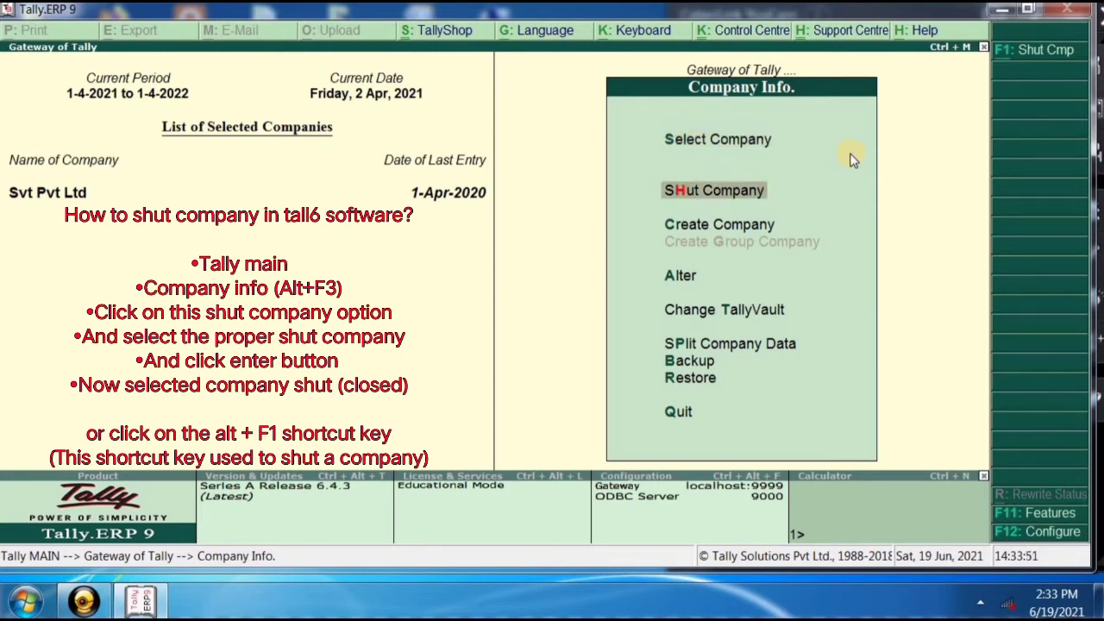
{"action": "key", "text": "Return"}
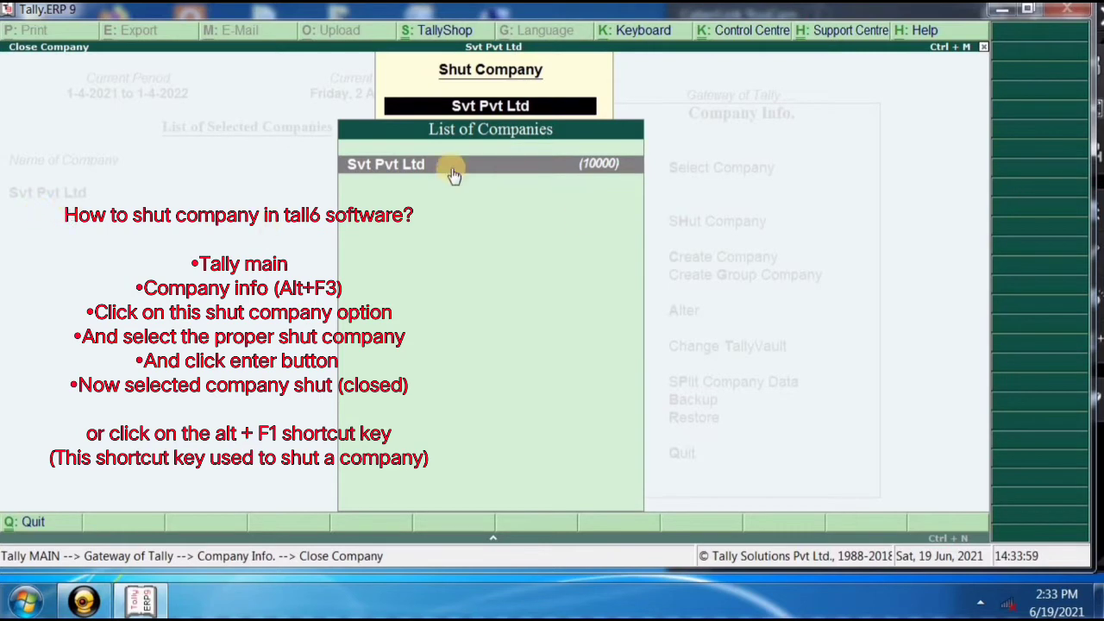
Shut Svt Pvt Ltd by selecting it in the List of Companies.
{"action": "left_click", "coordinate": [568, 172]}
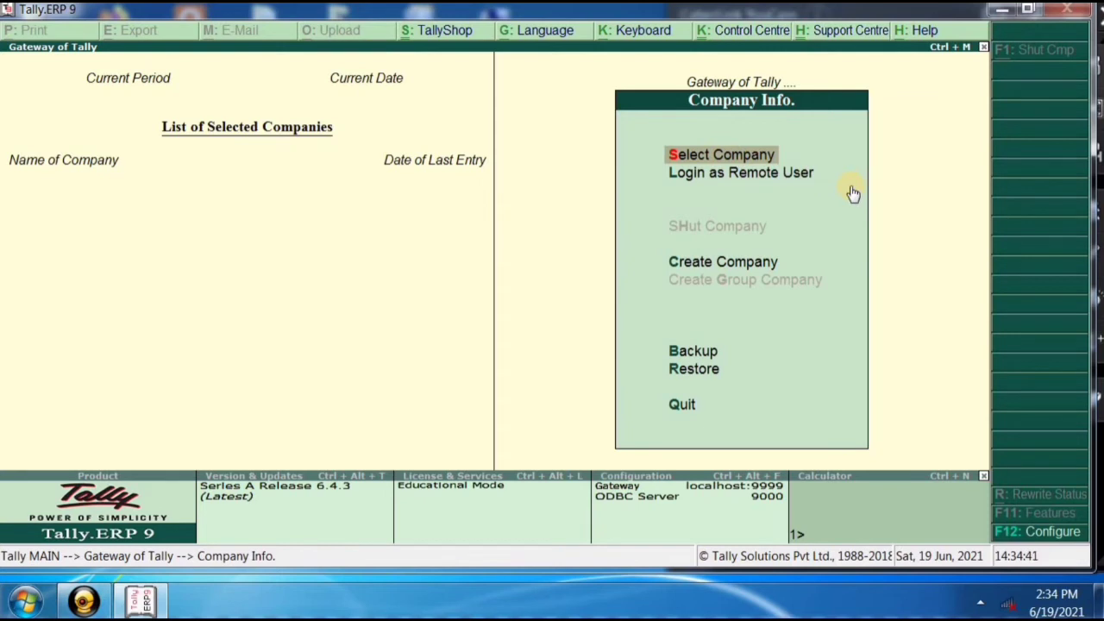
Select Create Company in the Company Info menu to get a blank Company Creation form.
{"action": "key", "text": "Down"}
{"action": "key", "text": "Down"}
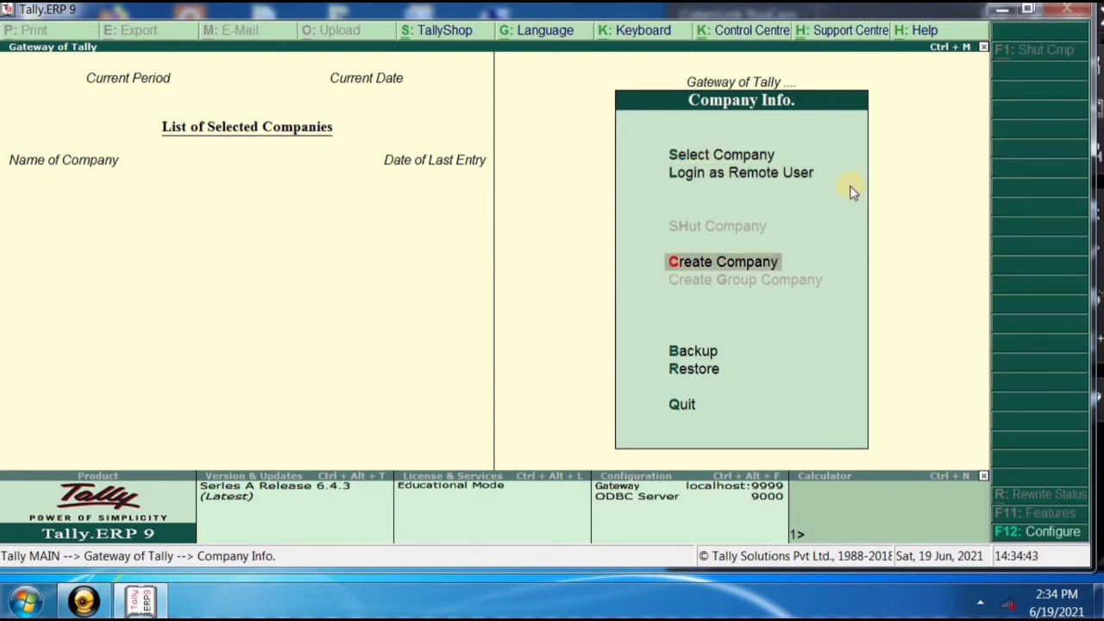
{"action": "key", "text": "Down"}
{"action": "key", "text": "Down"}
{"action": "key", "text": "Down"}
{"action": "key", "text": "Down"}
{"action": "key", "text": "Down"}
{"action": "key", "text": "Down"}
{"action": "key", "text": "Down"}
{"action": "key", "text": "Up"}
{"action": "key", "text": "Up"}
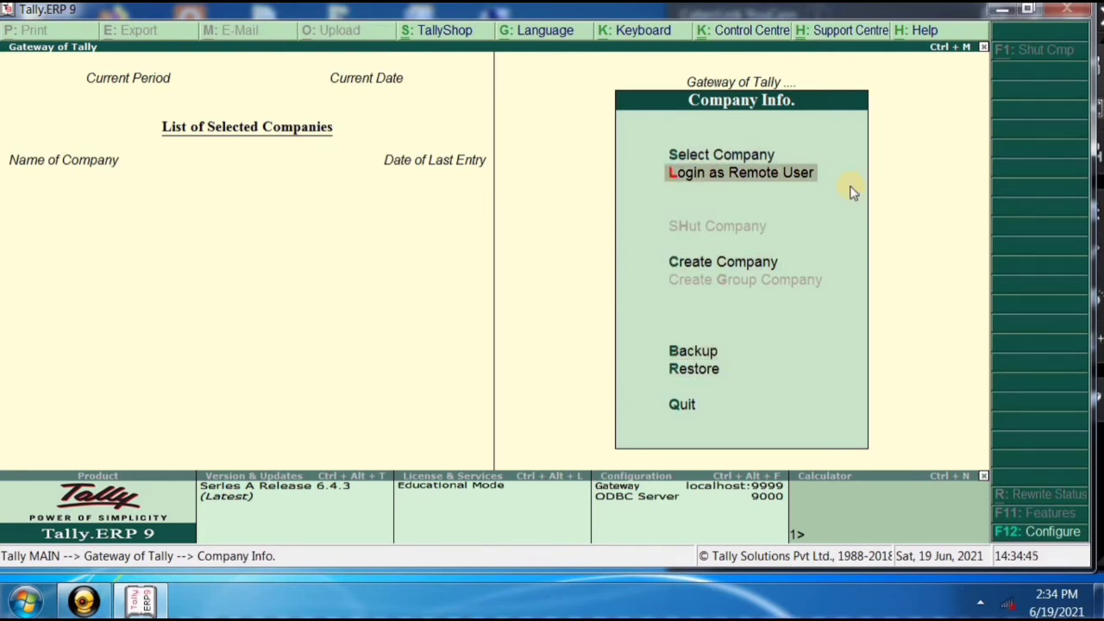
{"action": "key", "text": "Down"}
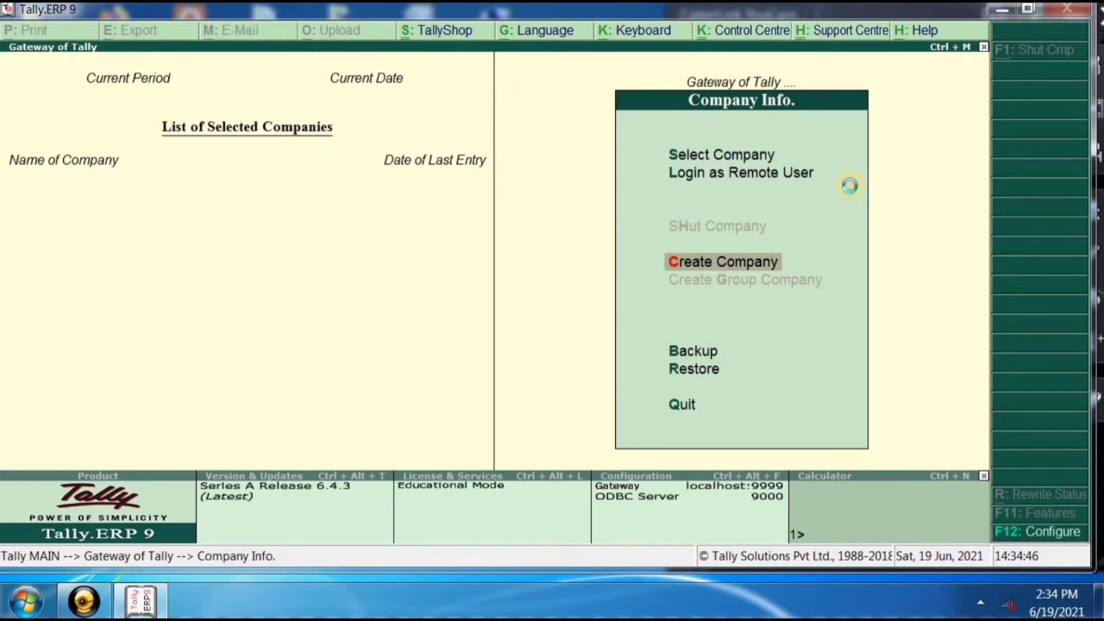
{"action": "key", "text": "Return"}
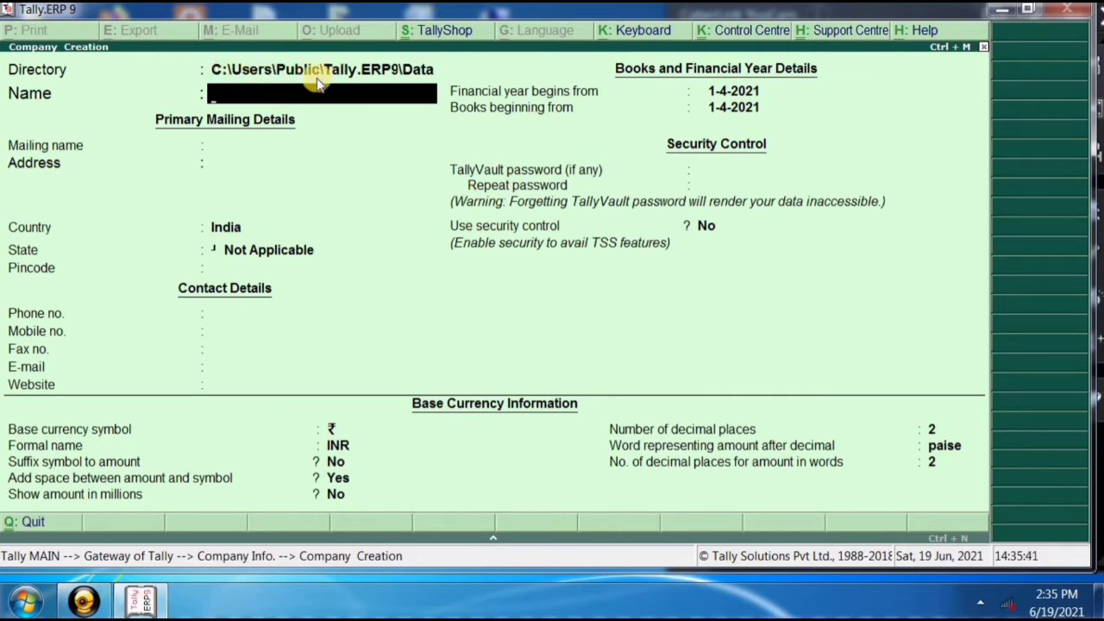
Minimize Tally, open Computer maximized, and select drives C:, D: and E: to view their details.
{"action": "left_click", "coordinate": [1002, 8]}
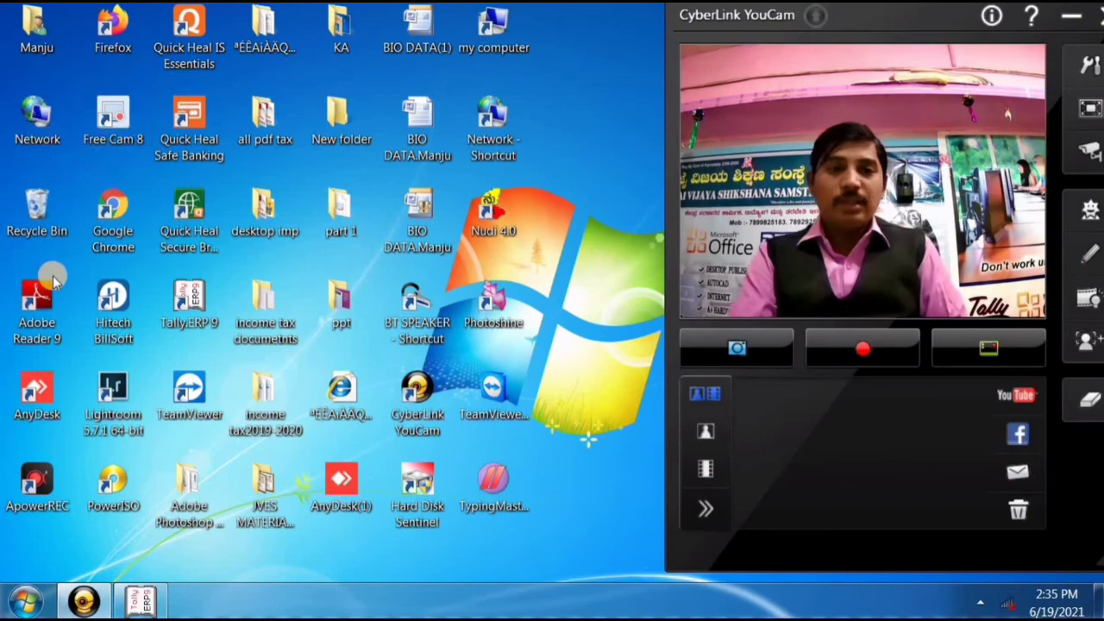
{"action": "double_click", "coordinate": [493, 30]}
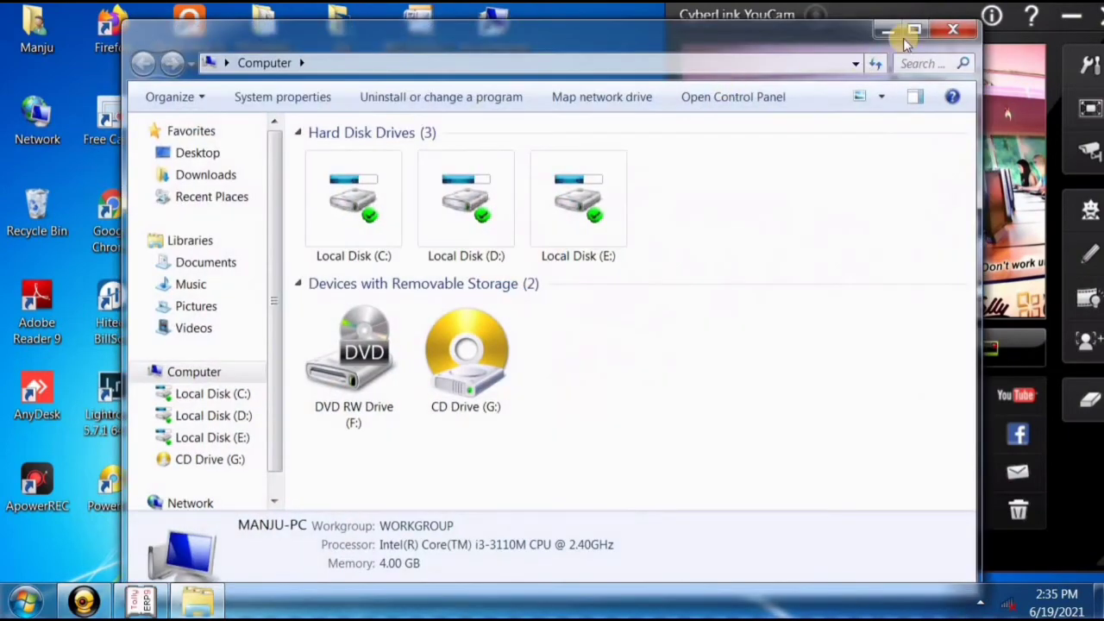
{"action": "left_click", "coordinate": [910, 32]}
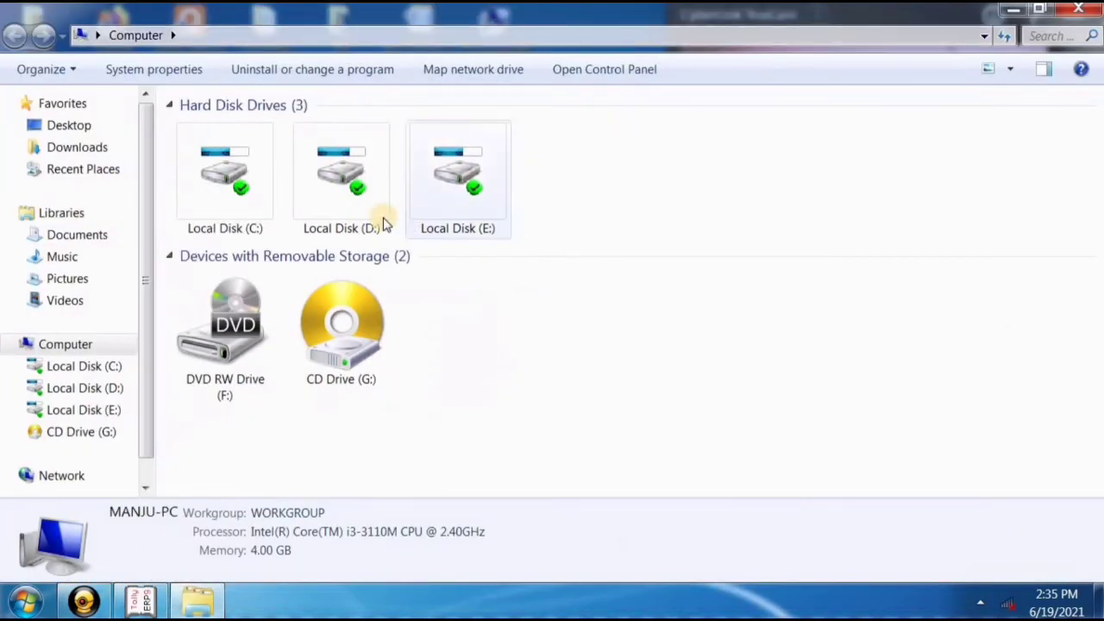
{"action": "left_click", "coordinate": [240, 209]}
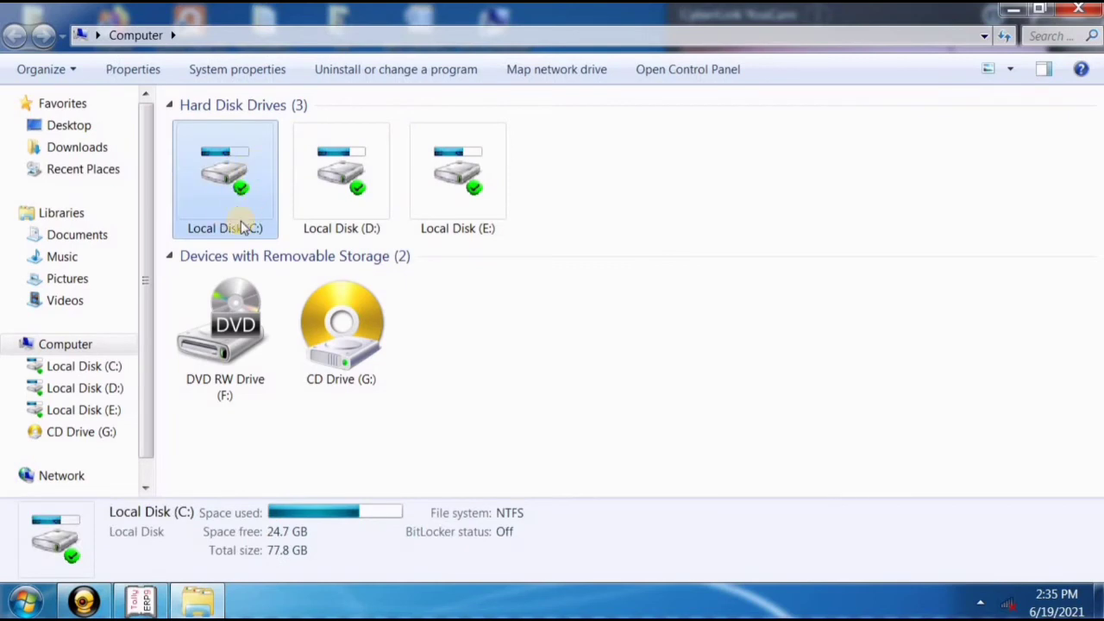
{"action": "left_click", "coordinate": [340, 214]}
{"action": "left_click", "coordinate": [488, 205]}
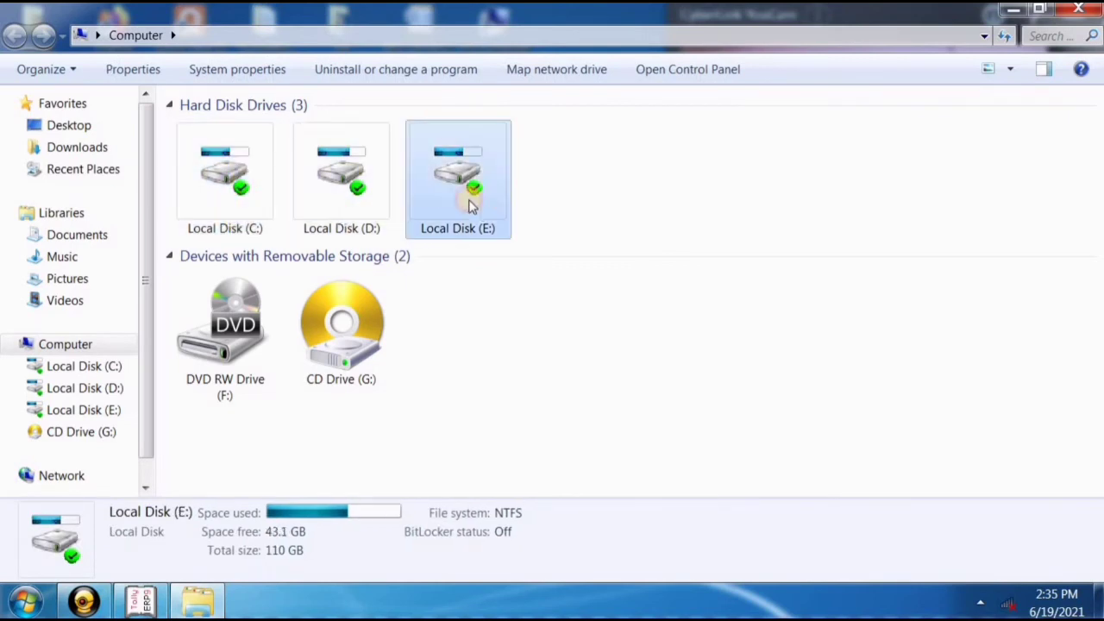
Browse the Local Disk (C:) folders, return to the drive list, and close Explorer.
{"action": "double_click", "coordinate": [245, 223]}
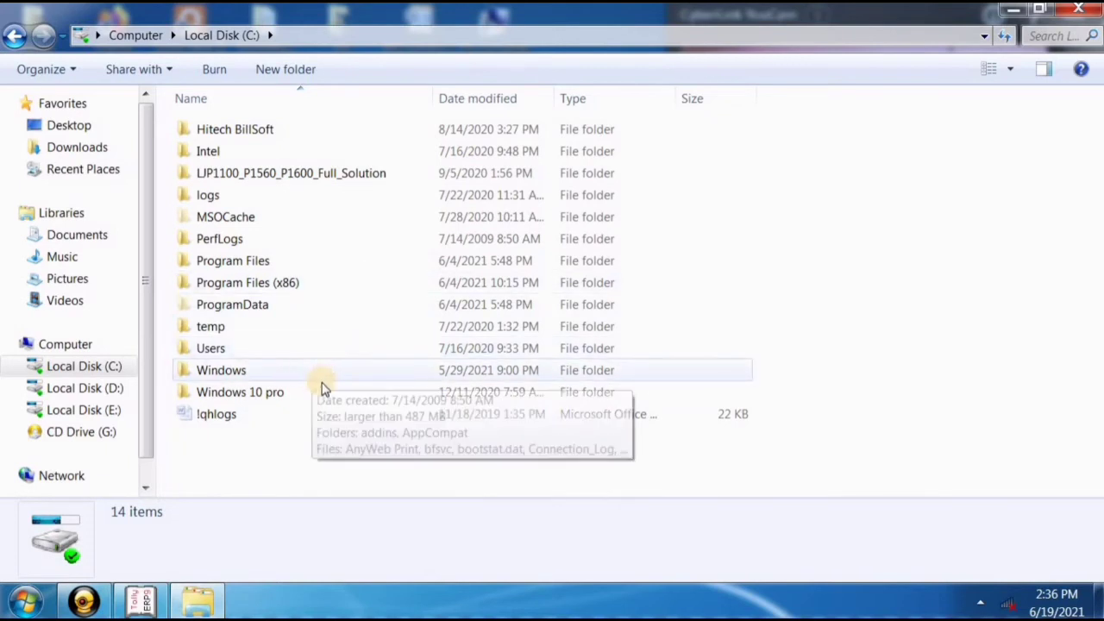
{"action": "left_click", "coordinate": [15, 36]}
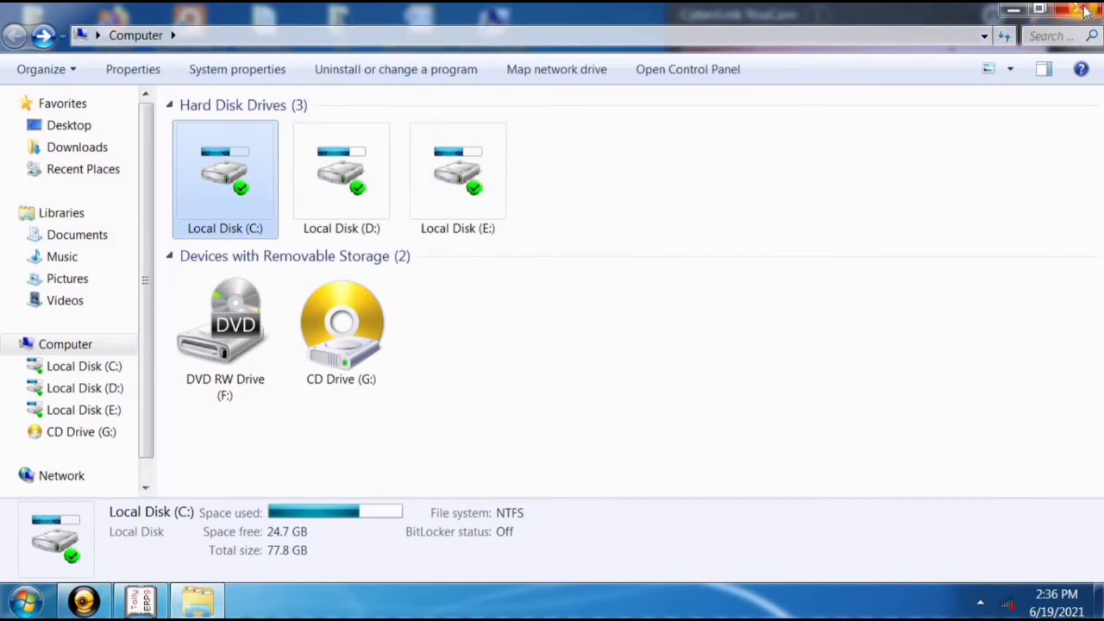
{"action": "left_click", "coordinate": [1079, 8]}
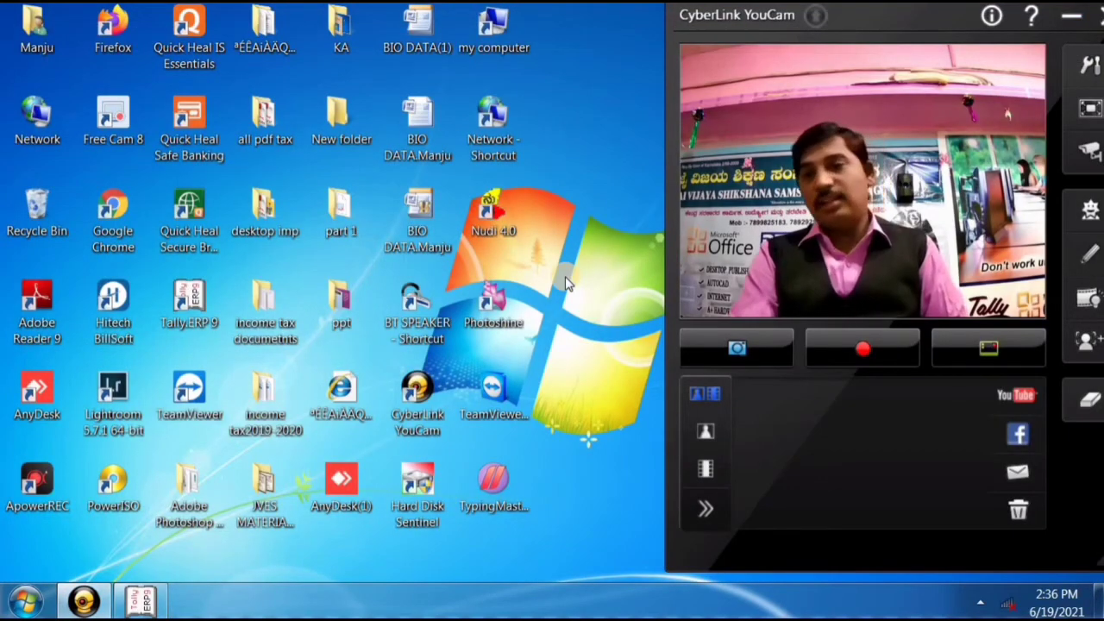
Back in Tally, enter the company name Kavya Bag Shop and keep it as the mailing name.
{"action": "left_click", "coordinate": [140, 601]}
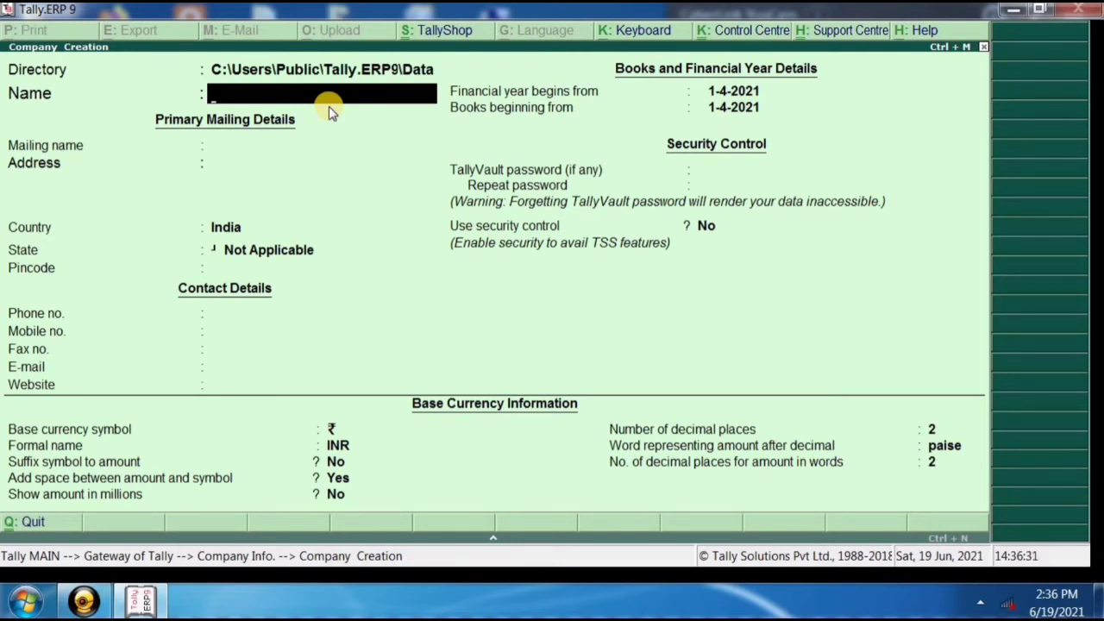
{"action": "type", "text": "Kavya Bag Shop"}
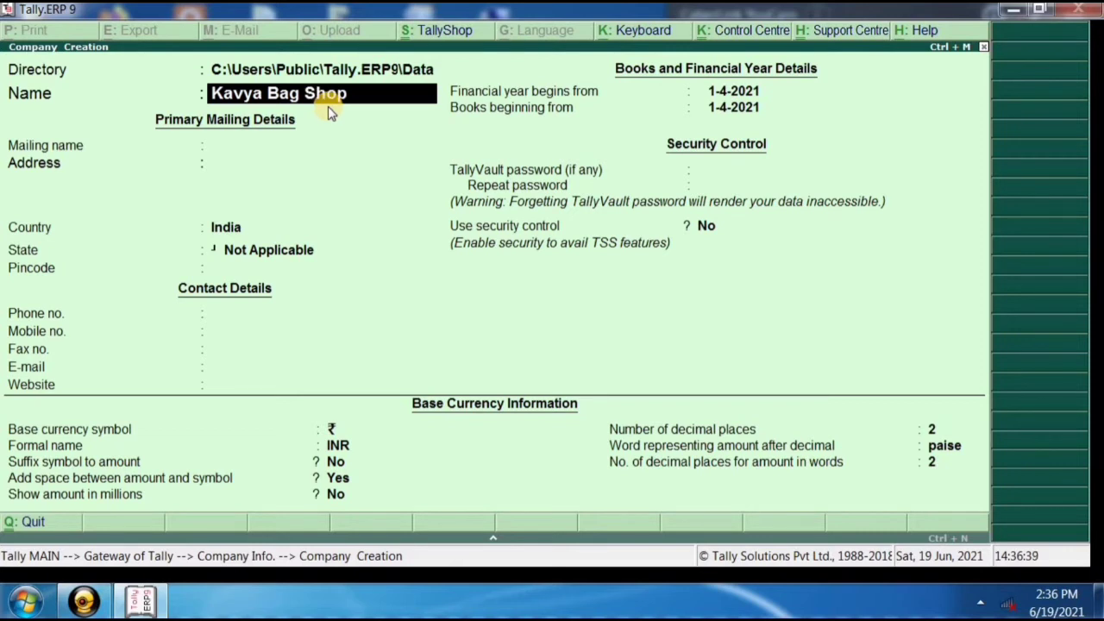
{"action": "key", "text": "Return"}
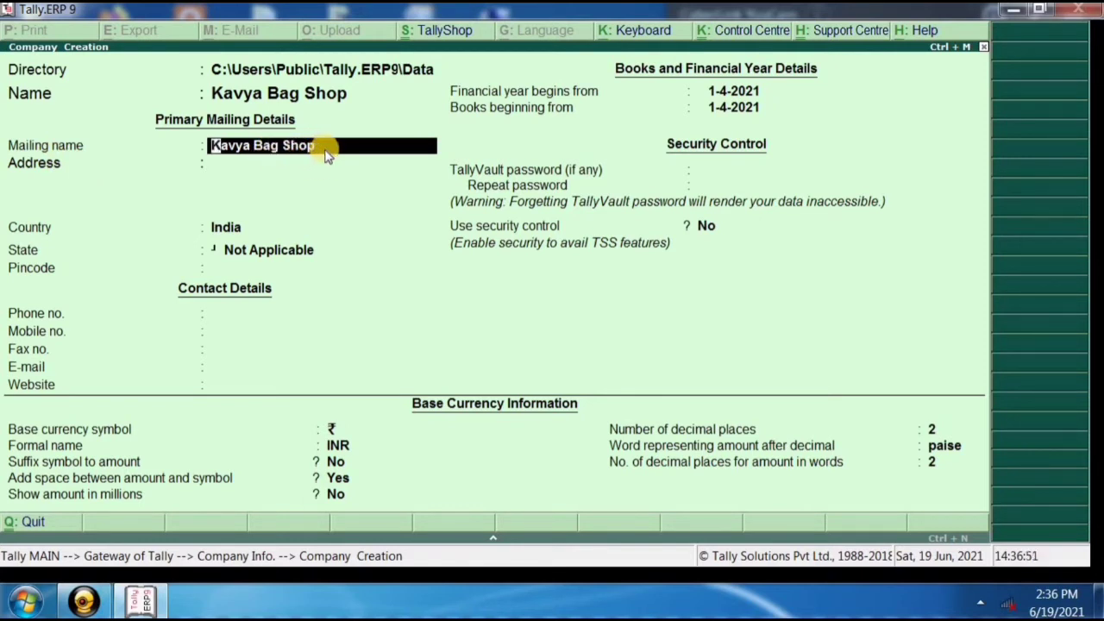
{"action": "key", "text": "Return"}
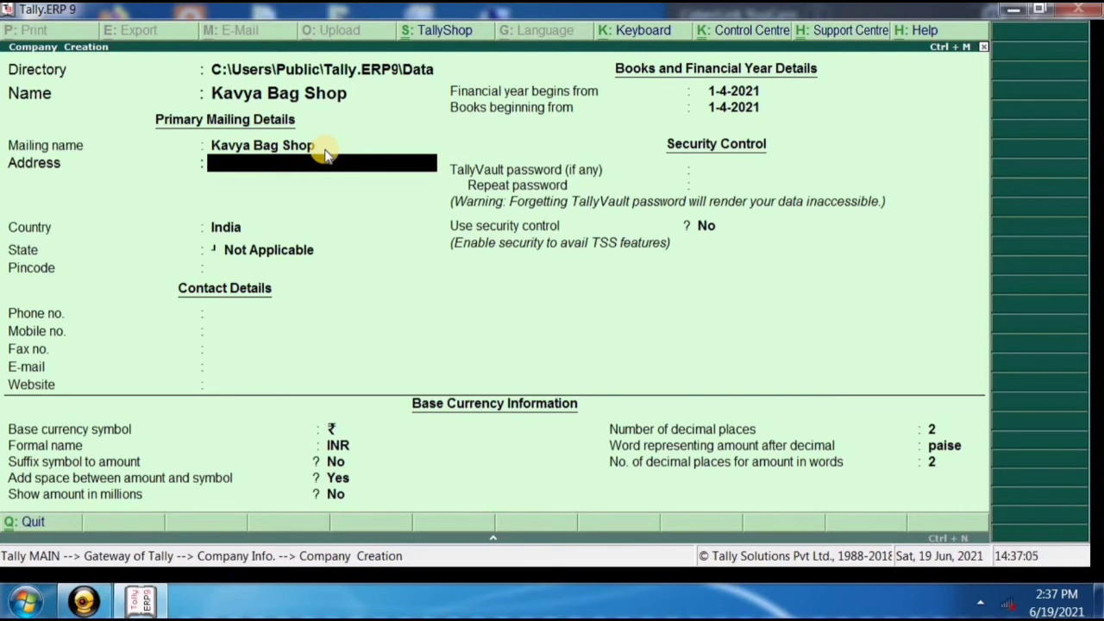
Enter the four address lines: street, cross, town and postal code.
{"action": "key", "text": "Return"}
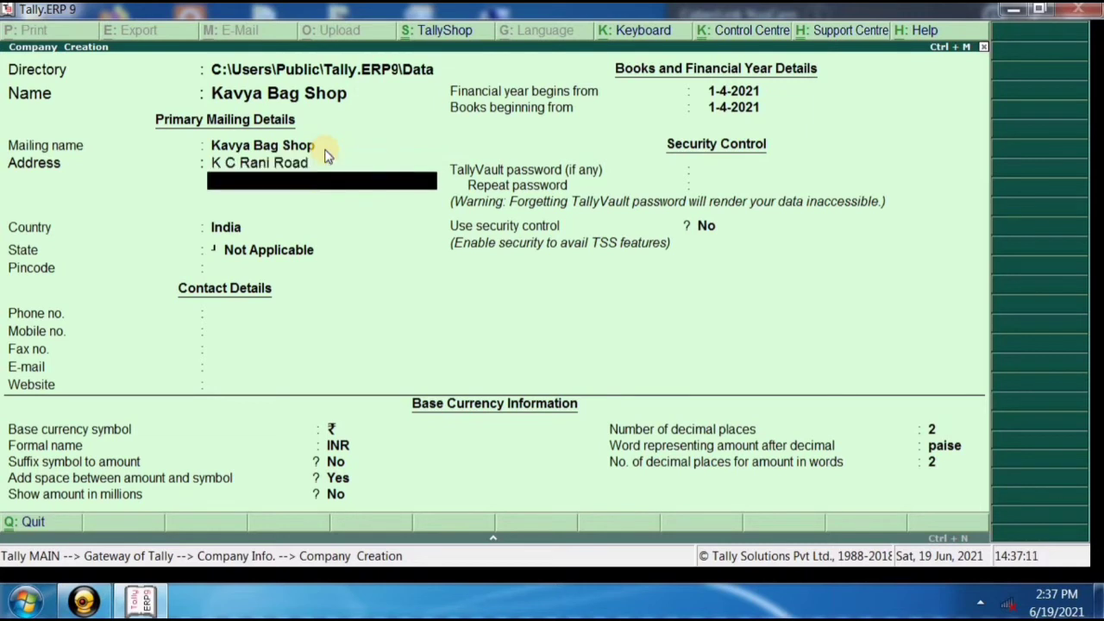
{"action": "key", "text": "Return"}
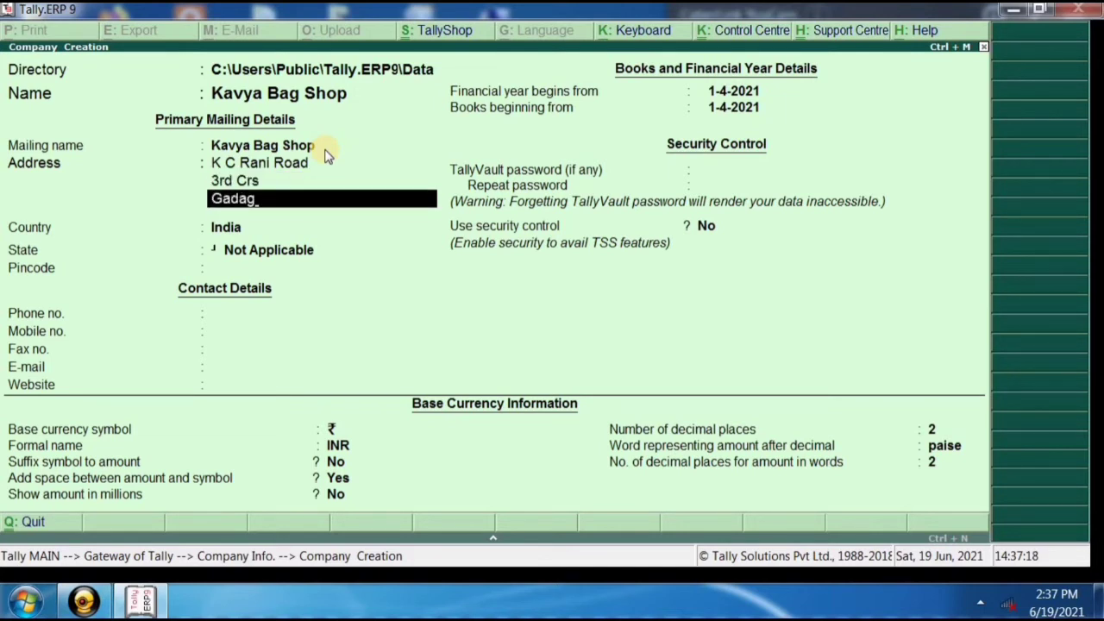
{"action": "key", "text": "Return"}
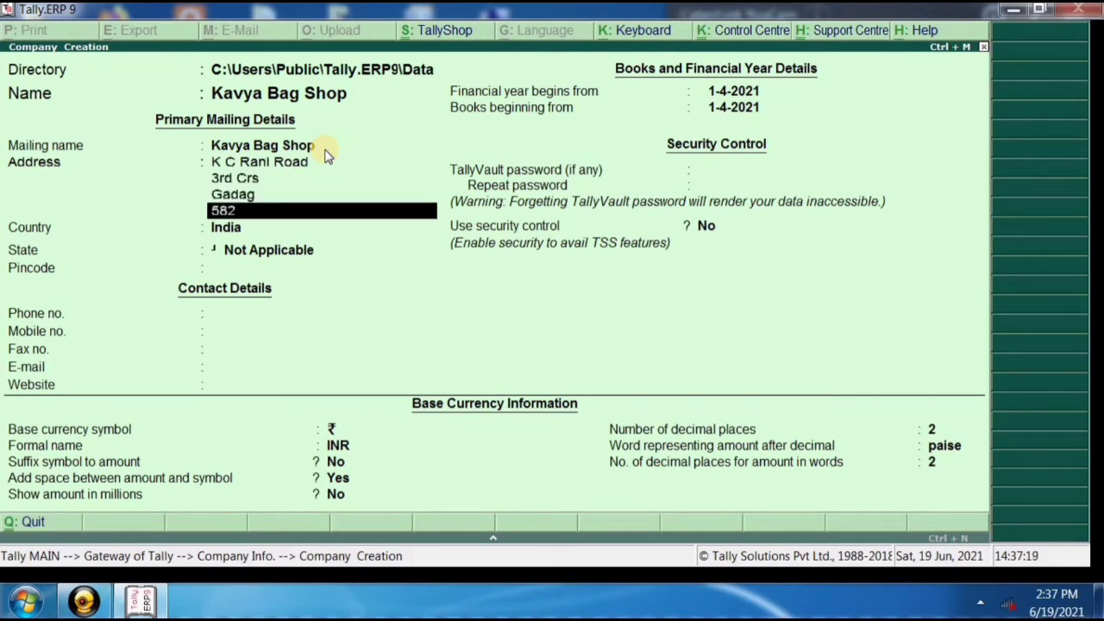
{"action": "key", "text": "Return"}
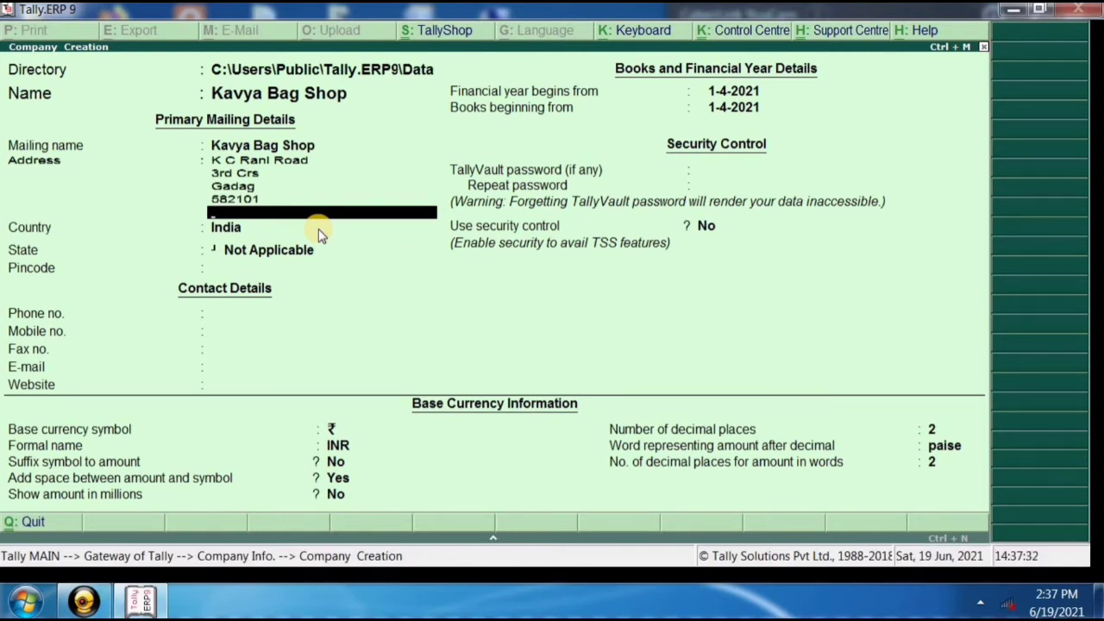
Confirm India as the country and choose Karnataka from the list of states.
{"action": "key", "text": "Return"}
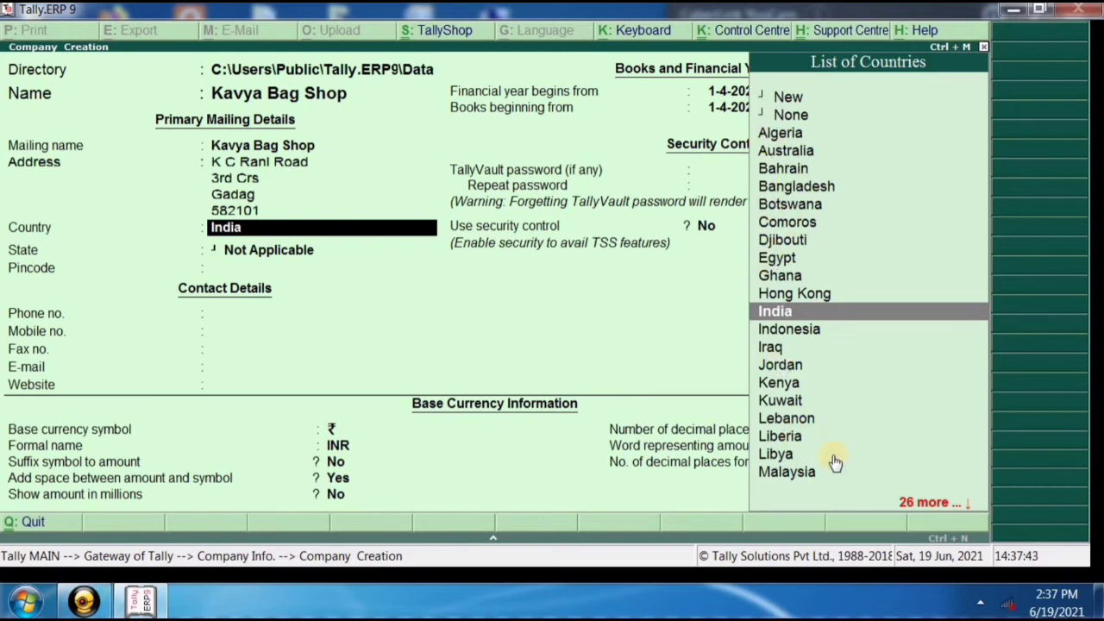
{"action": "left_click", "coordinate": [795, 320]}
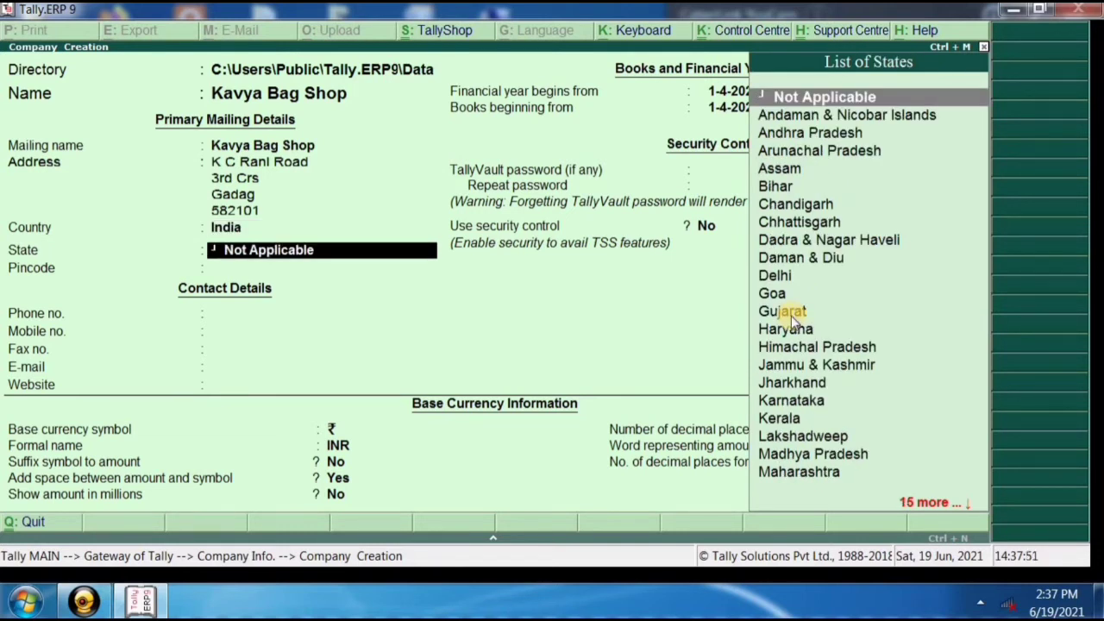
{"action": "key", "text": "Down"}
{"action": "key", "text": "Down"}
{"action": "key", "text": "Down"}
{"action": "key", "text": "Down"}
{"action": "key", "text": "Down"}
{"action": "key", "text": "Down"}
{"action": "key", "text": "Down"}
{"action": "key", "text": "Down"}
{"action": "key", "text": "Down"}
{"action": "key", "text": "Down"}
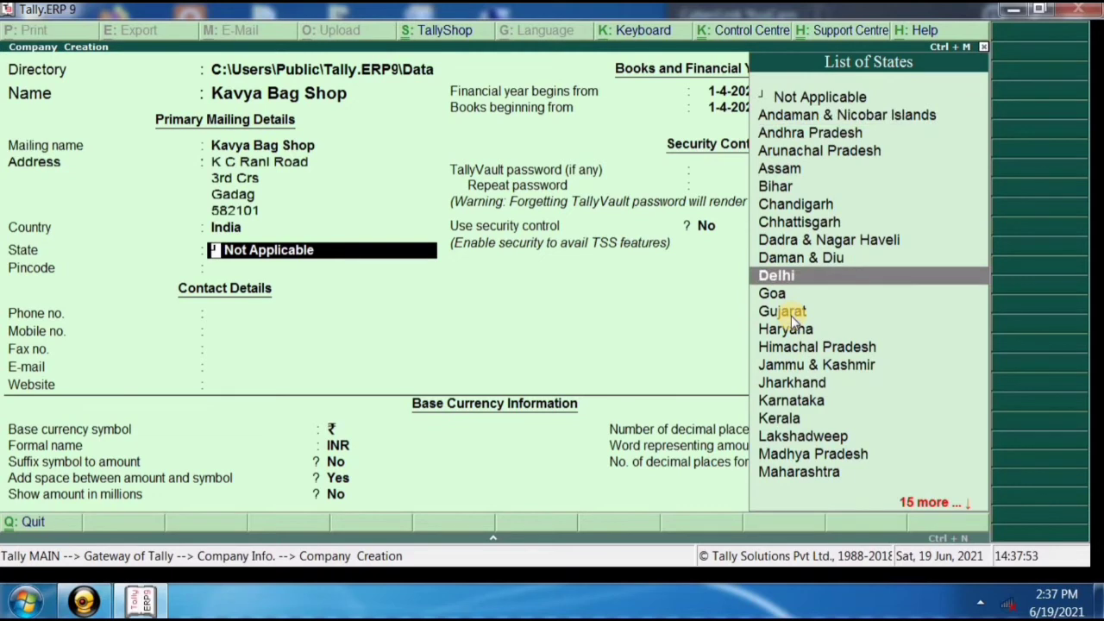
{"action": "key", "text": "Down"}
{"action": "key", "text": "Down"}
{"action": "key", "text": "Down"}
{"action": "key", "text": "Down"}
{"action": "key", "text": "Down"}
{"action": "key", "text": "Down"}
{"action": "key", "text": "Down"}
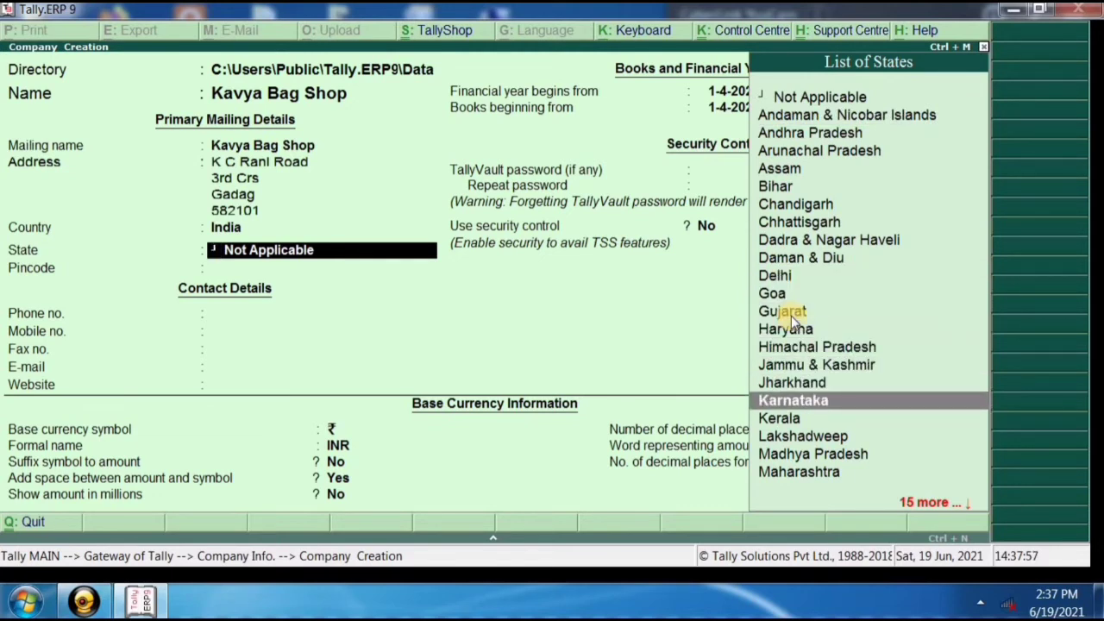
{"action": "key", "text": "Return"}
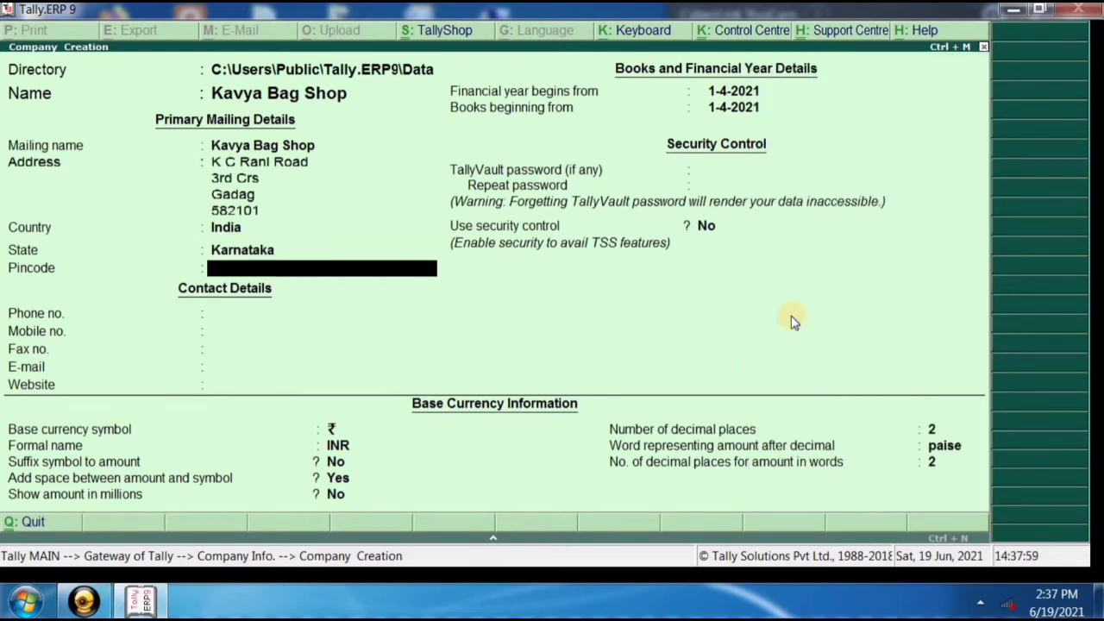
Fill in the company's pincode, phone number and mobile number, leaving fax blank.
{"action": "type", "text": "582101"}
{"action": "key", "text": "Return"}
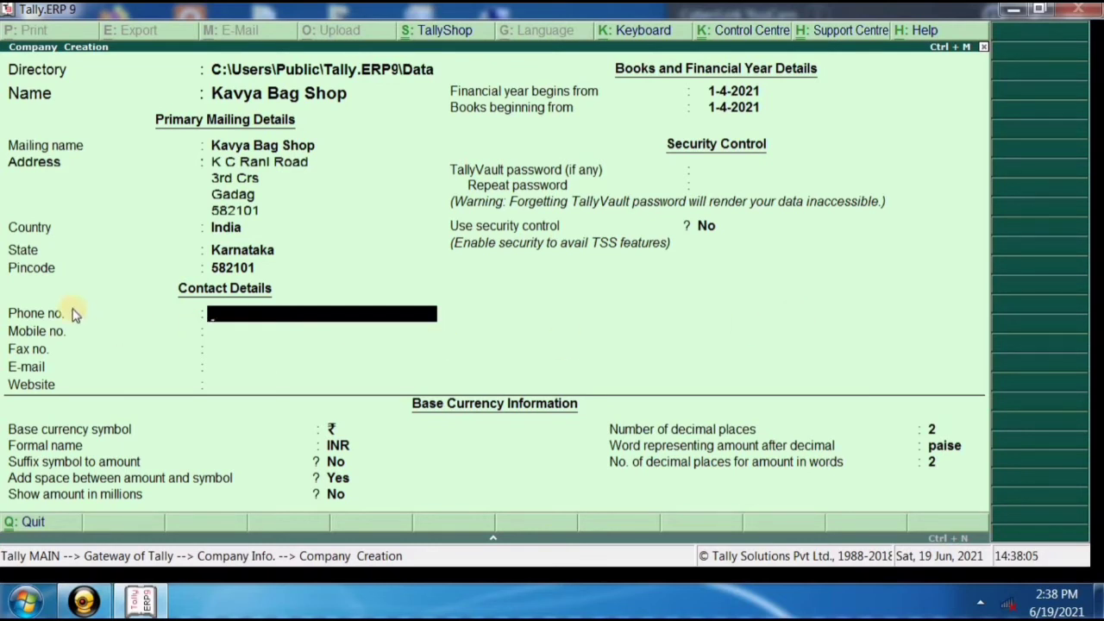
{"action": "key", "text": "Return"}
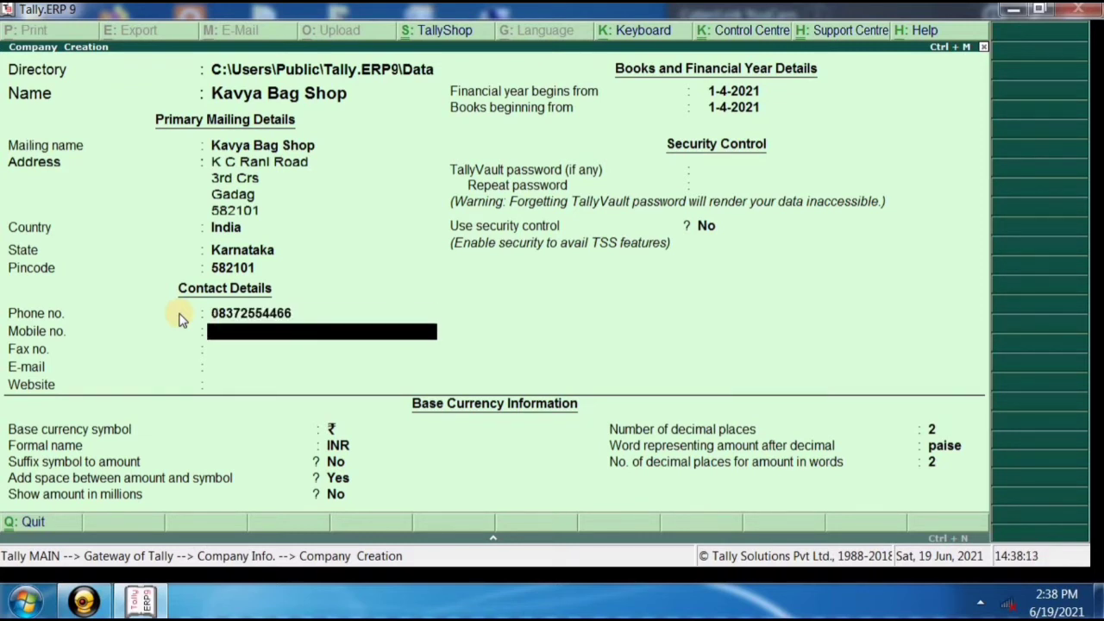
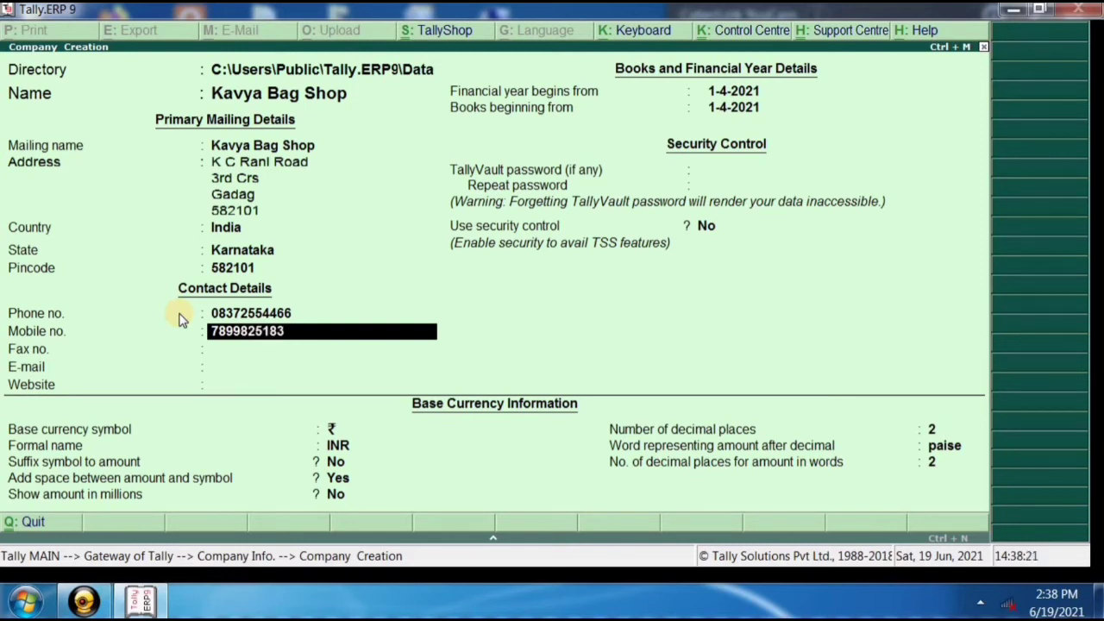
{"action": "key", "text": "Return"}
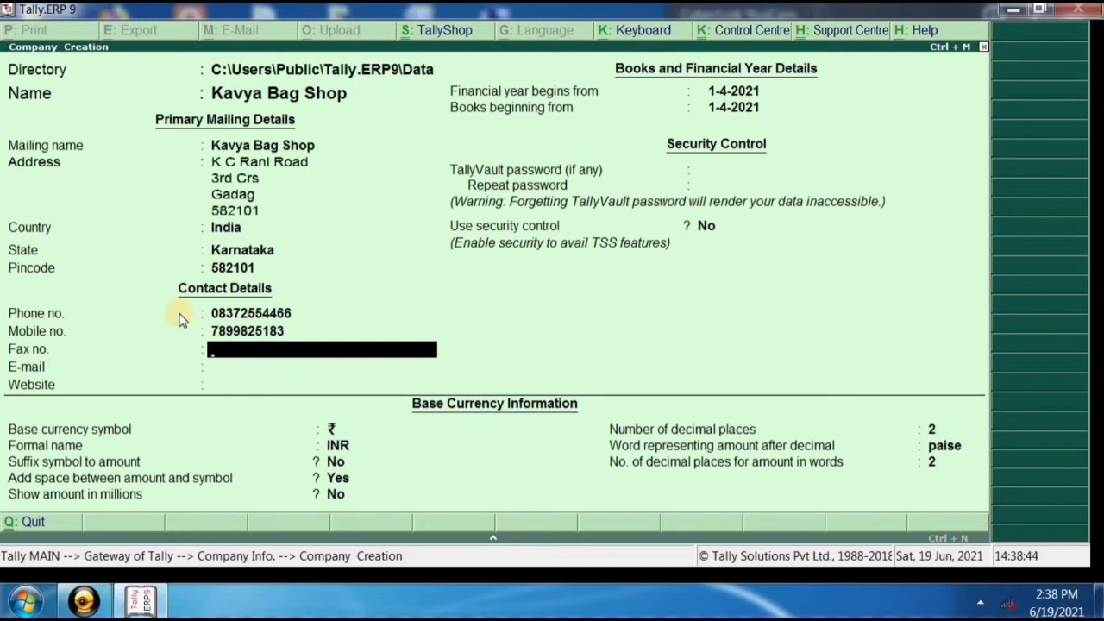
{"action": "key", "text": "Return"}
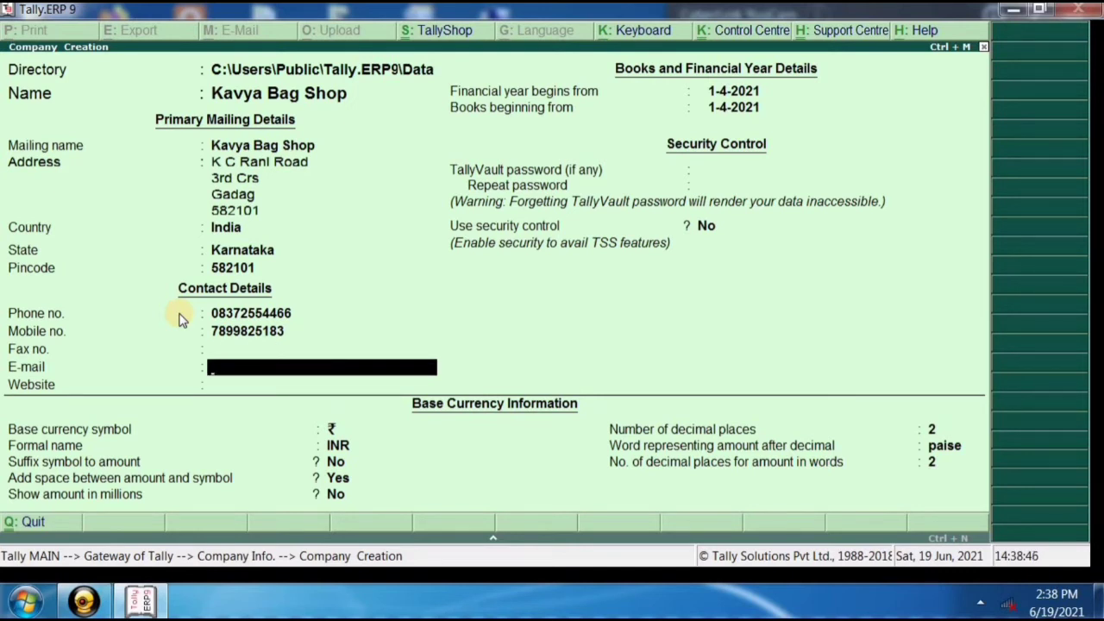
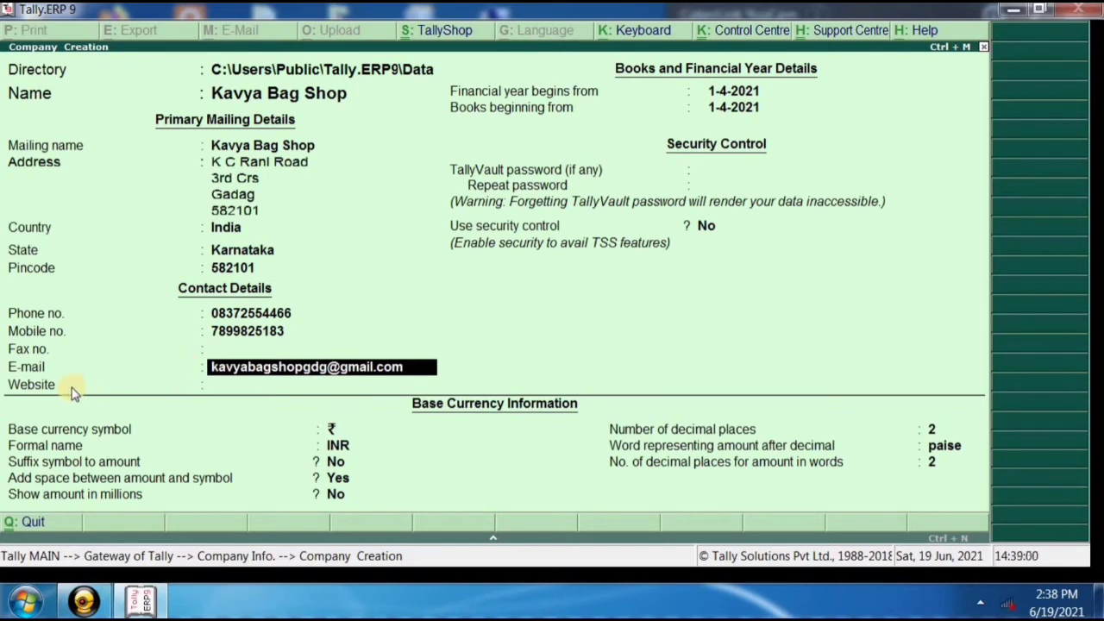
{"action": "key", "text": "Return"}
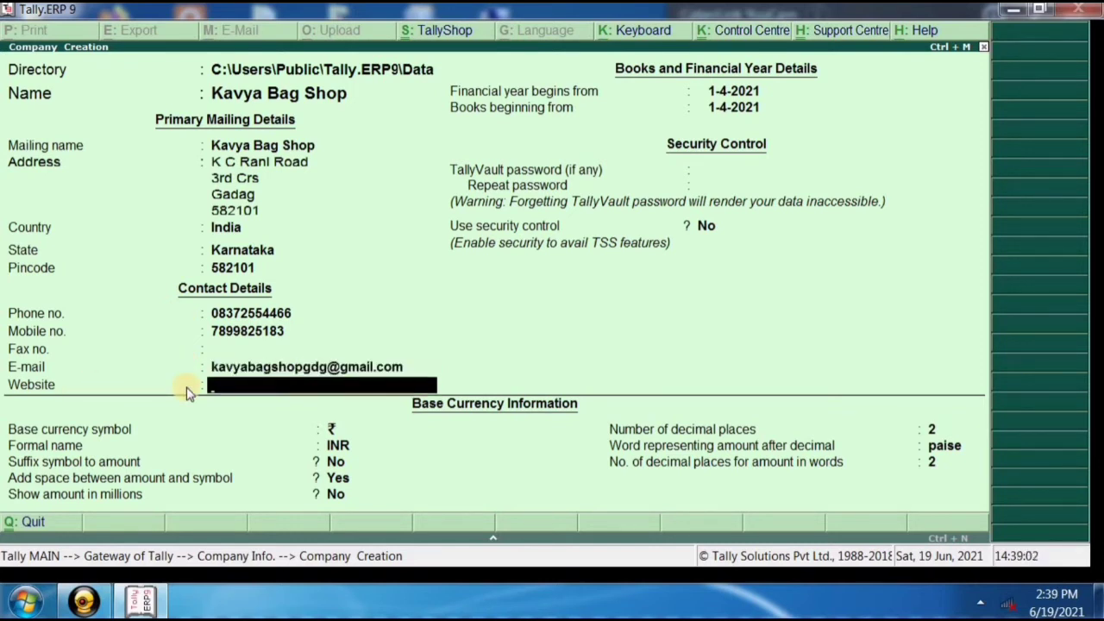
{"action": "type", "text": "www.kavyabagshop"}
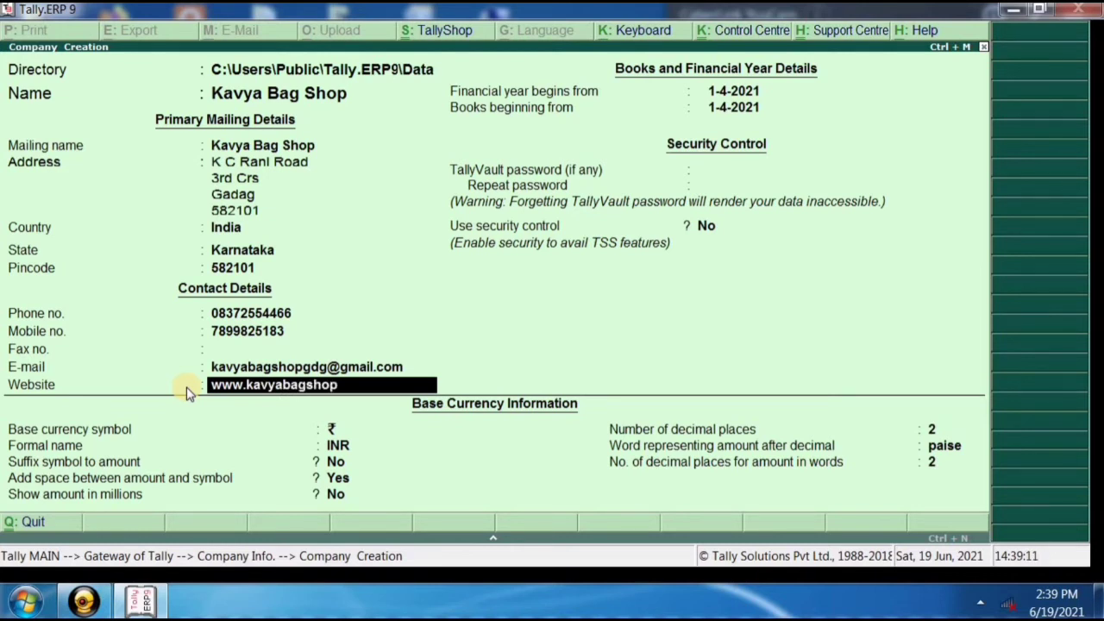
{"action": "type", "text": ".com"}
{"action": "key", "text": "Return"}
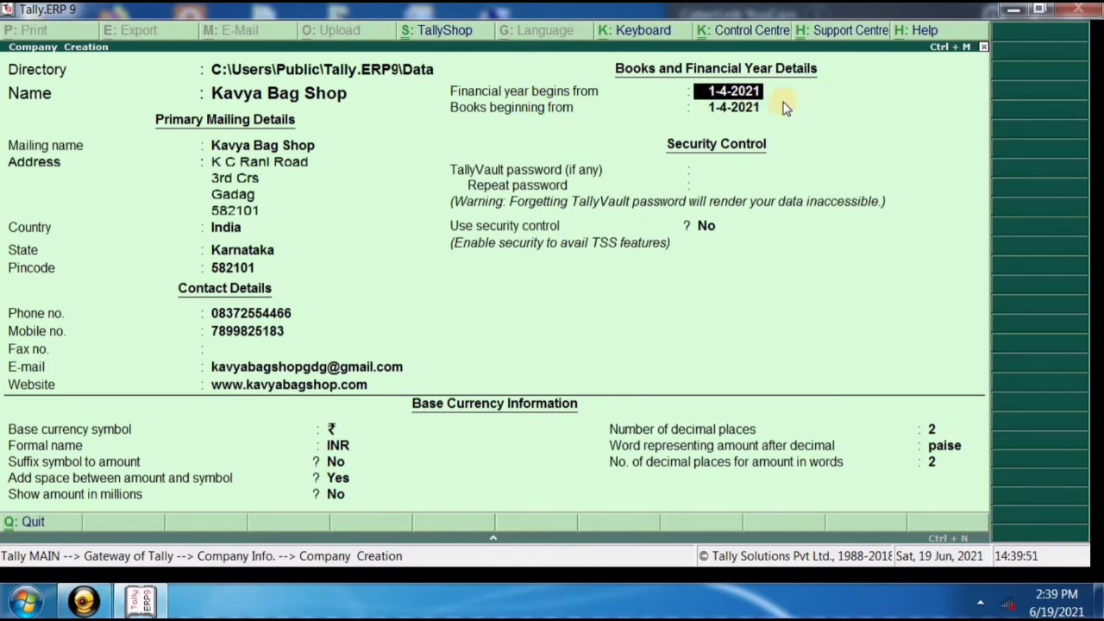
Keep the financial year start 1-4-2021 and enter 1-5-2021 as the books beginning date.
{"action": "key", "text": "Return"}
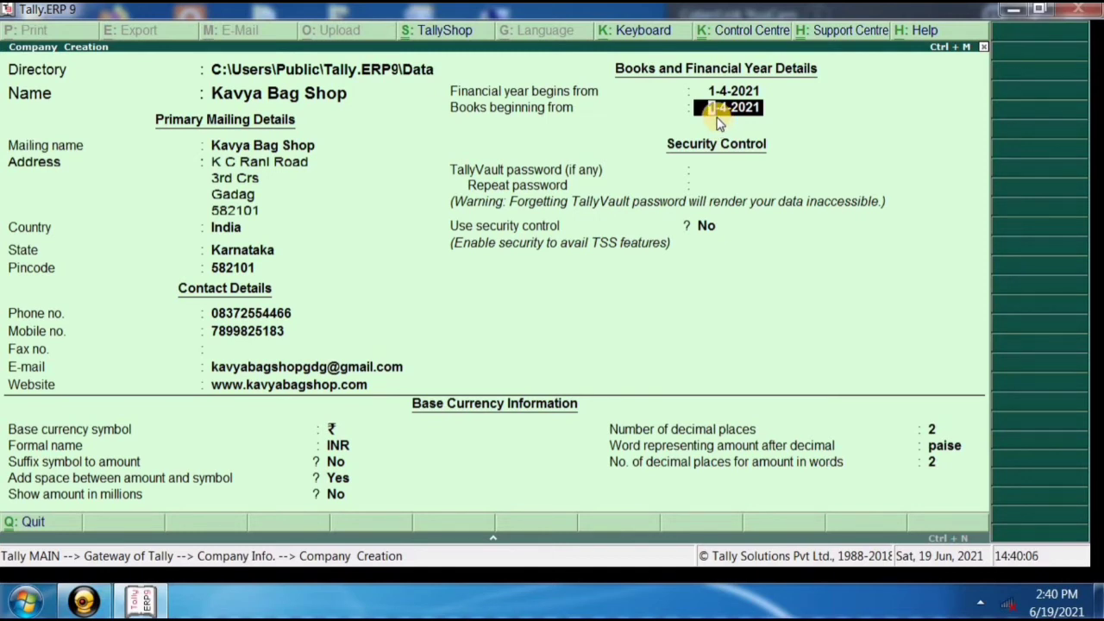
{"action": "key", "text": "Return"}
{"action": "key", "text": "BackSpace"}
{"action": "type", "text": "1-5-2021"}
Confirm the books date, leave security off, and accept the ₹ INR base currency defaults.
{"action": "key", "text": "Return"}
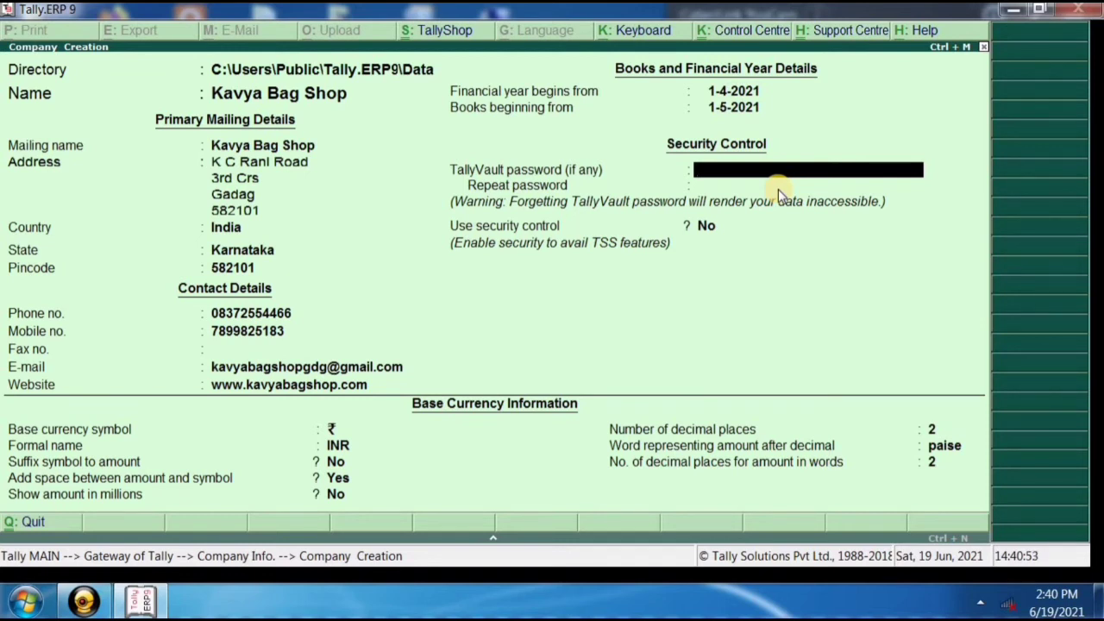
{"action": "key", "text": "Return"}
{"action": "key", "text": "Return"}
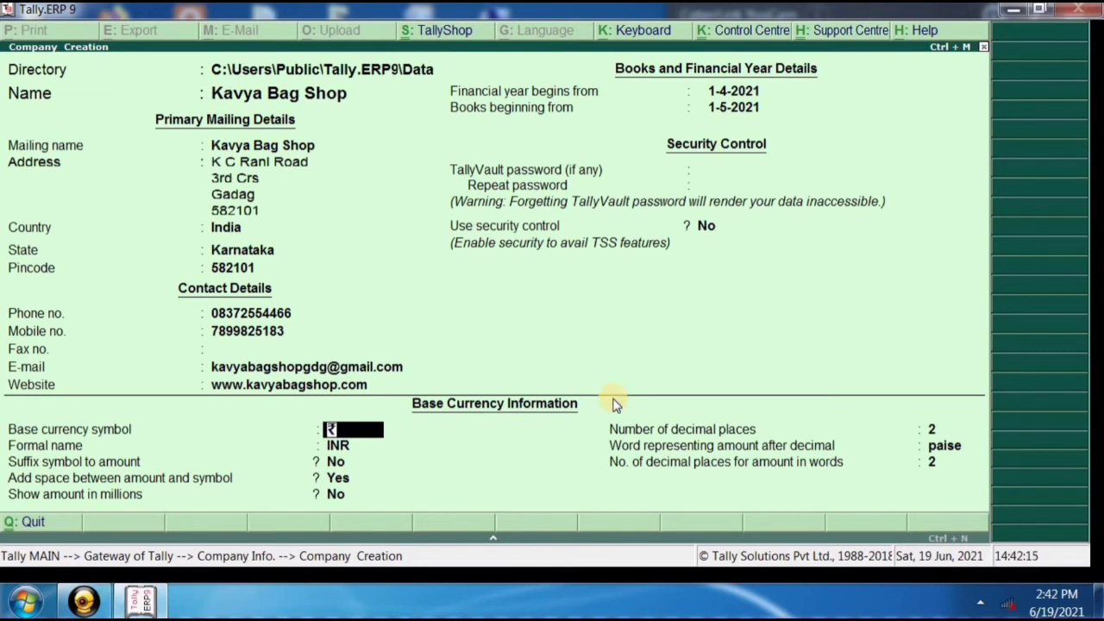
{"action": "key", "text": "Return"}
{"action": "key", "text": "Return"}
{"action": "key", "text": "Return"}
{"action": "key", "text": "Return"}
{"action": "key", "text": "Return"}
{"action": "key", "text": "Return"}
{"action": "key", "text": "Return"}
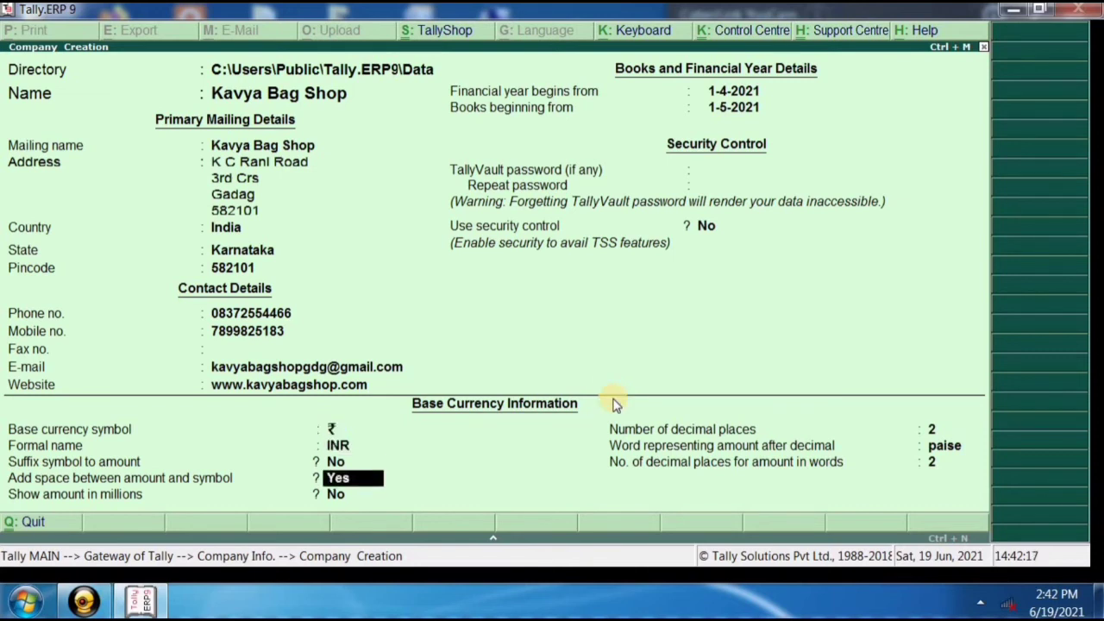
{"action": "key", "text": "Return"}
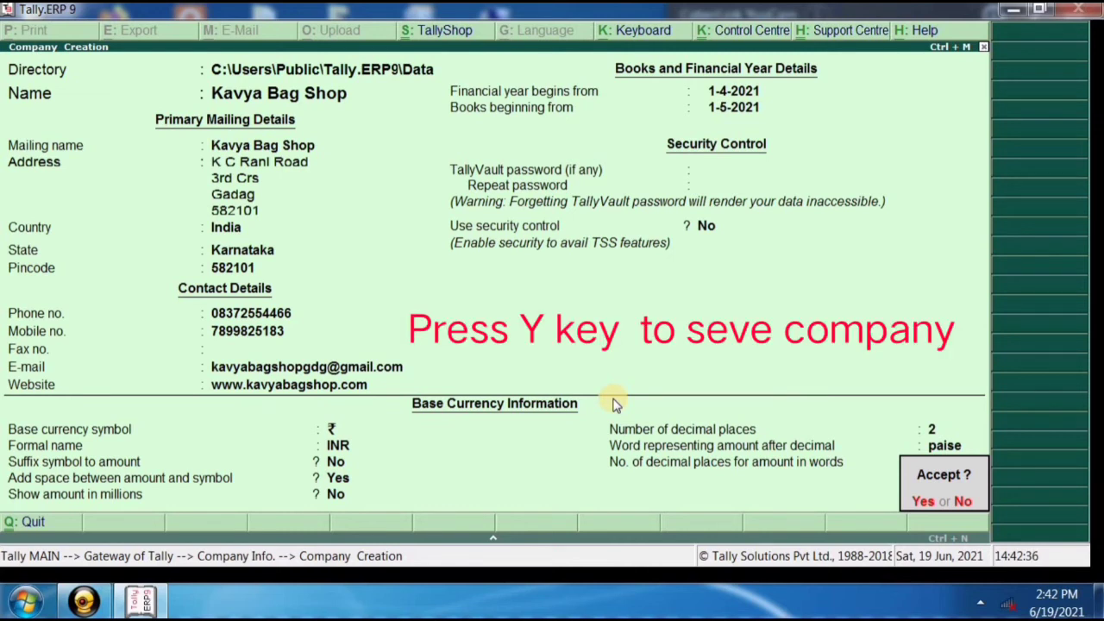
Answer Yes at the Accept prompt to save Kavya Bag Shop.
{"action": "key", "text": "y"}
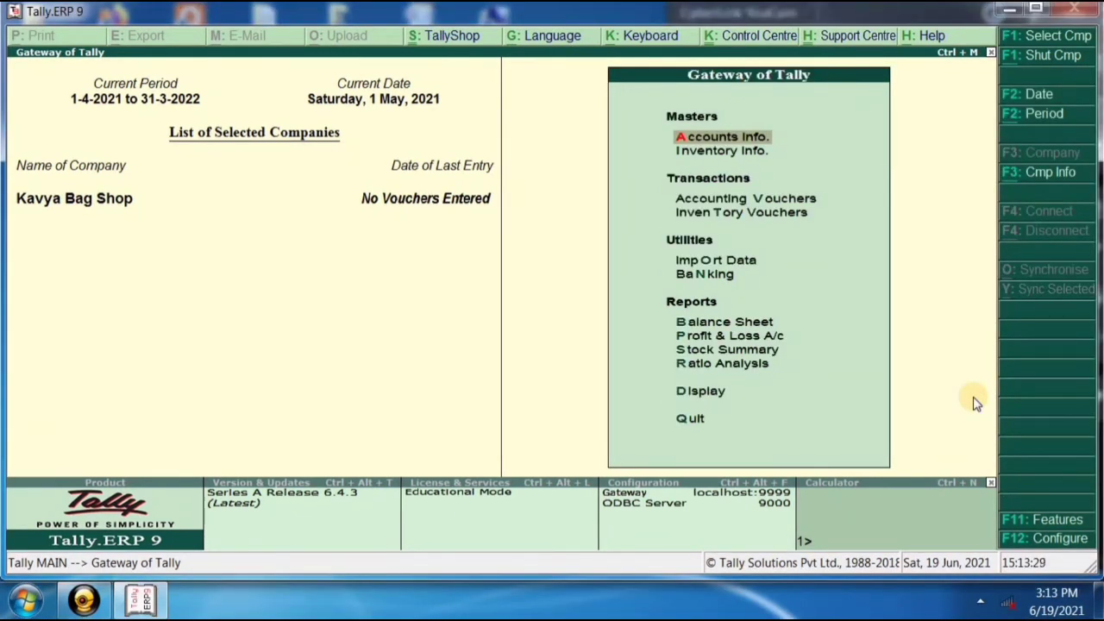
{"action": "key", "text": "Return"}
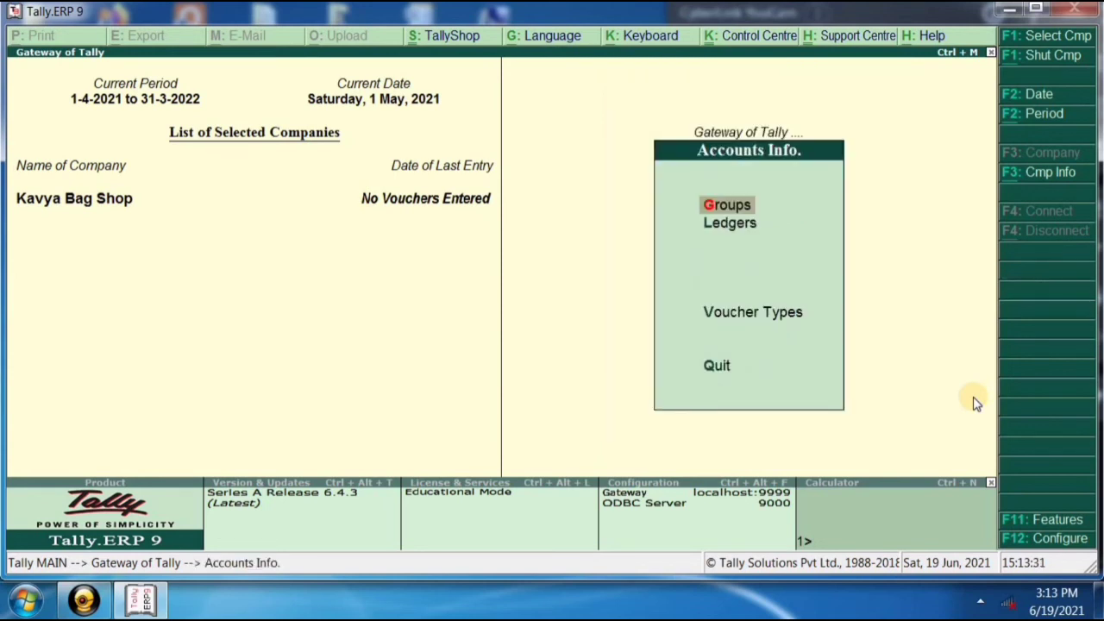
{"action": "key", "text": "Return"}
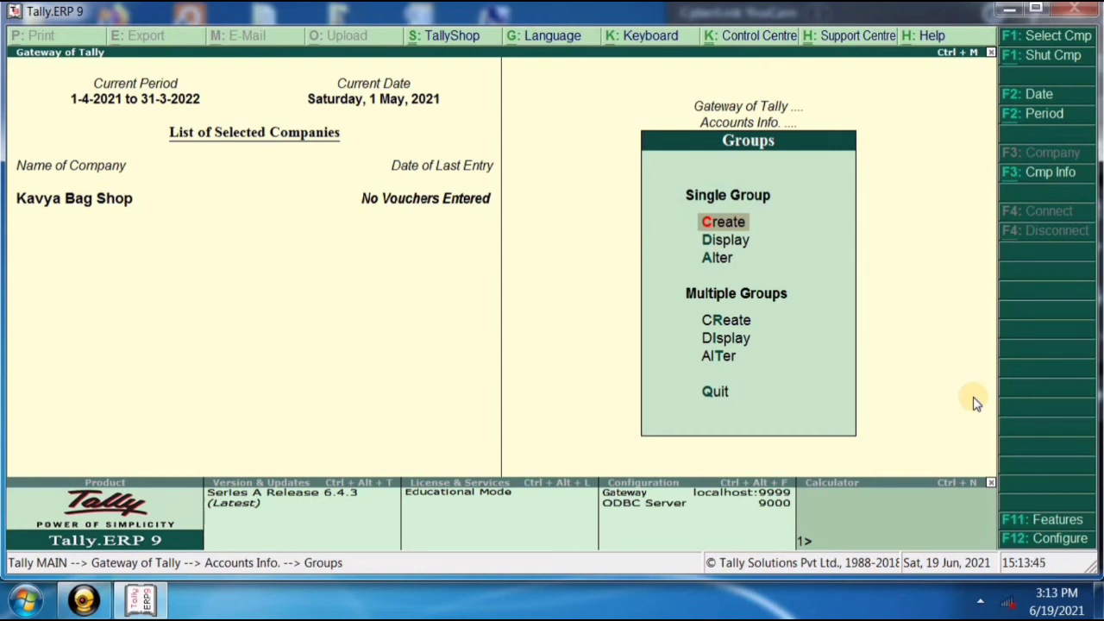
{"action": "key", "text": "Escape"}
{"action": "key", "text": "Escape"}
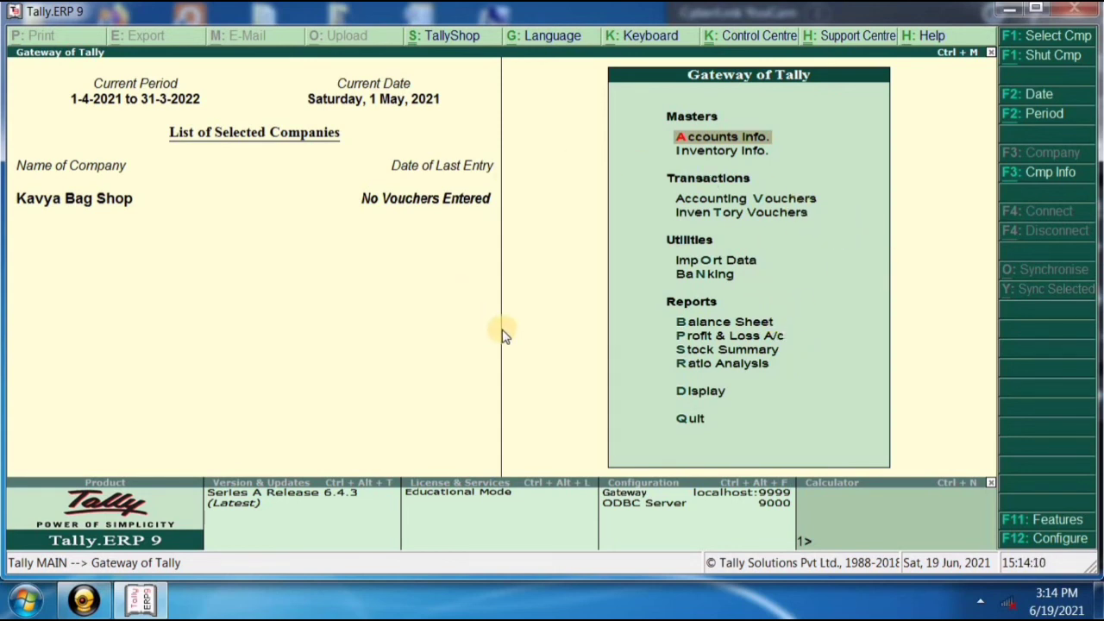
Open the Company Info. menu, then open and cancel a new Create Company form.
{"action": "key", "text": "alt+F3"}
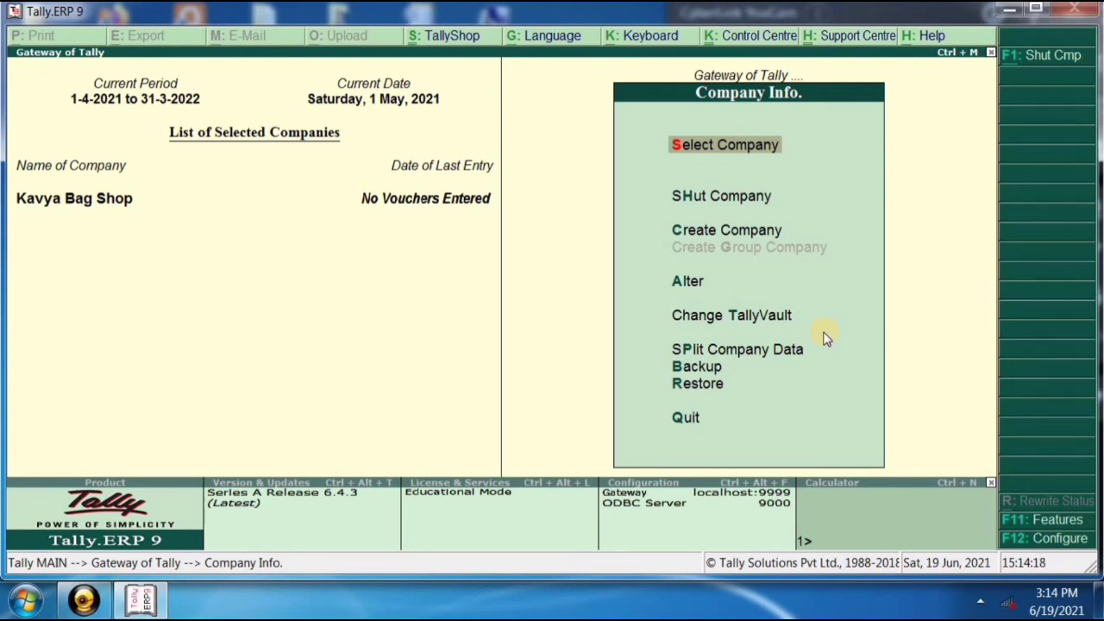
{"action": "key", "text": "Escape"}
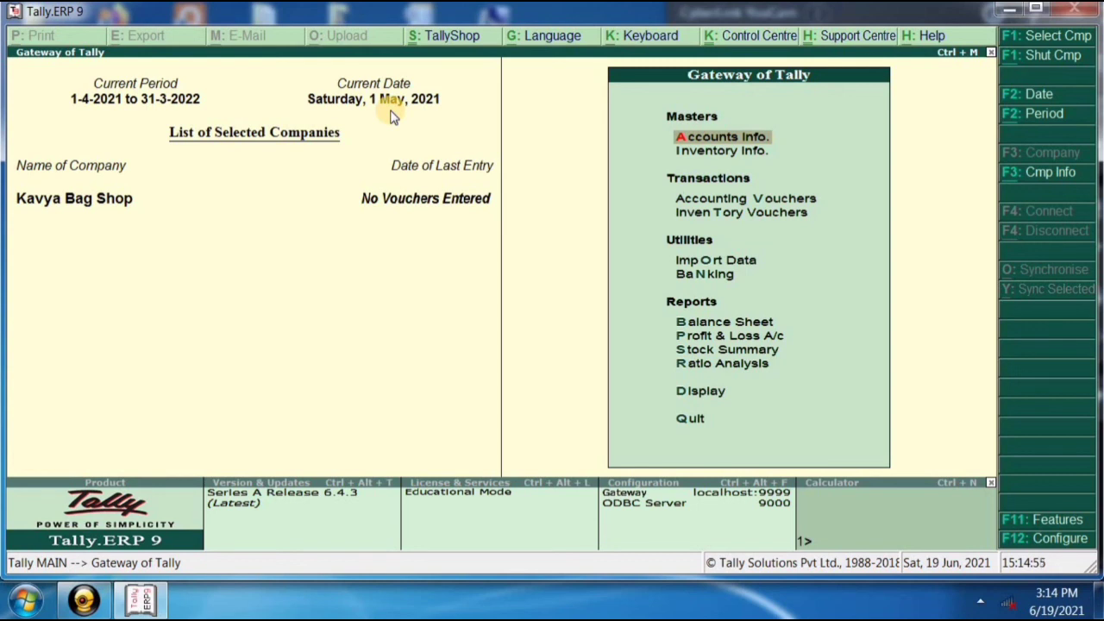
{"action": "key", "text": "alt+F3"}
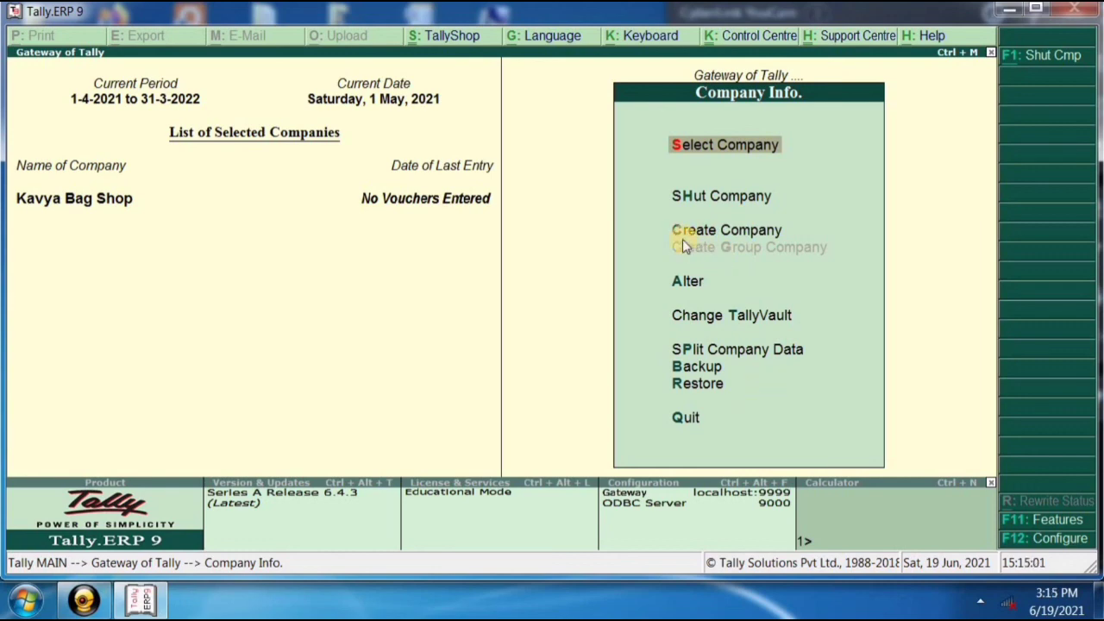
{"action": "left_click", "coordinate": [726, 231]}
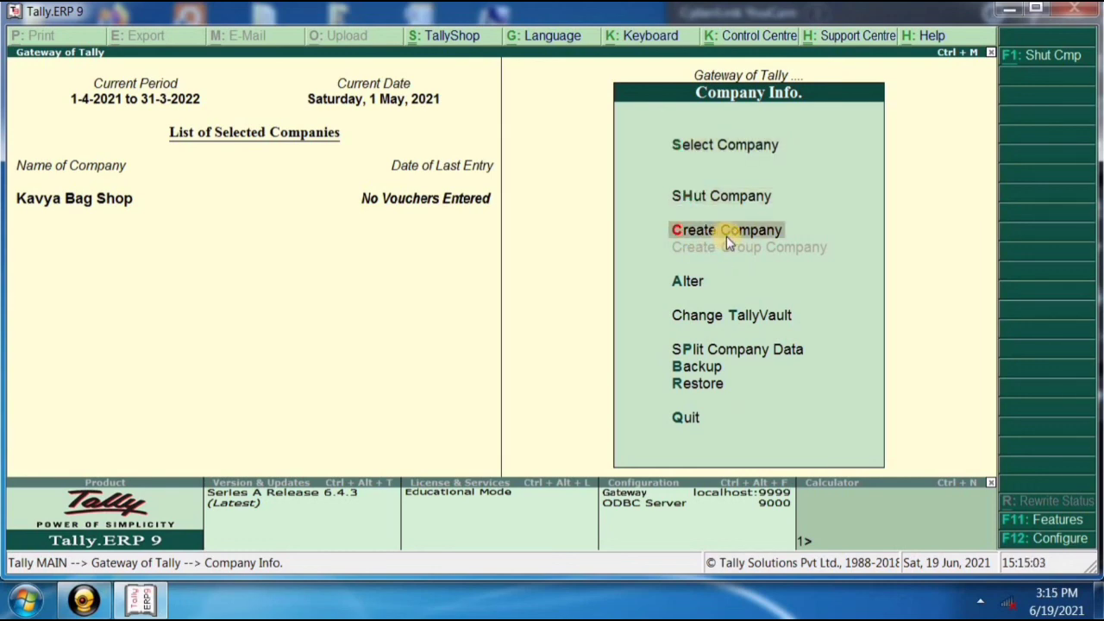
{"action": "left_click", "coordinate": [727, 231]}
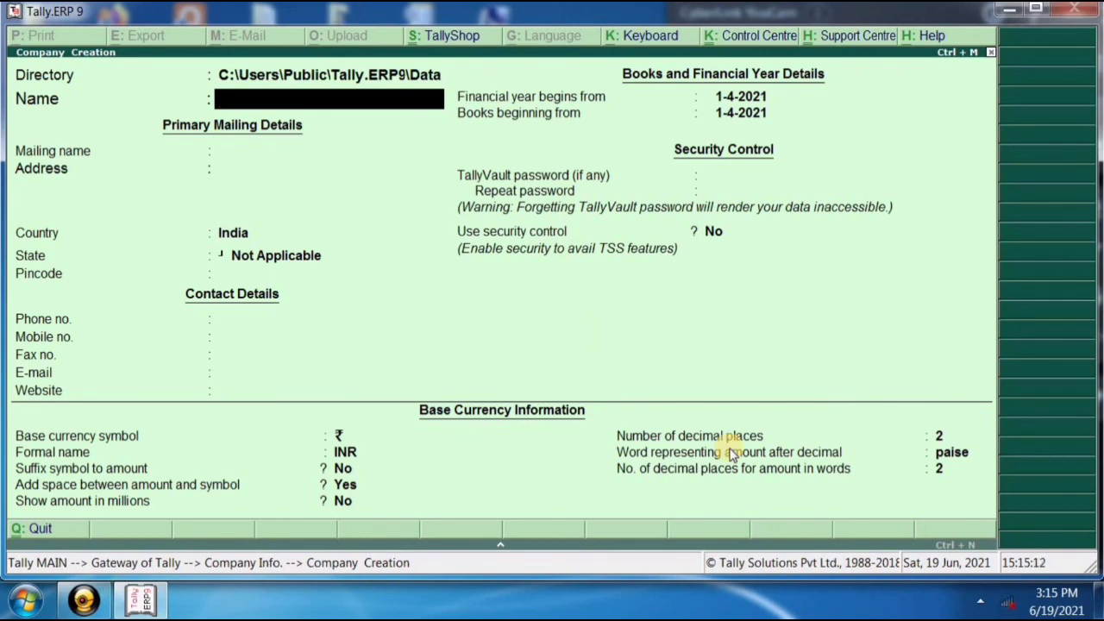
{"action": "key", "text": "Escape"}
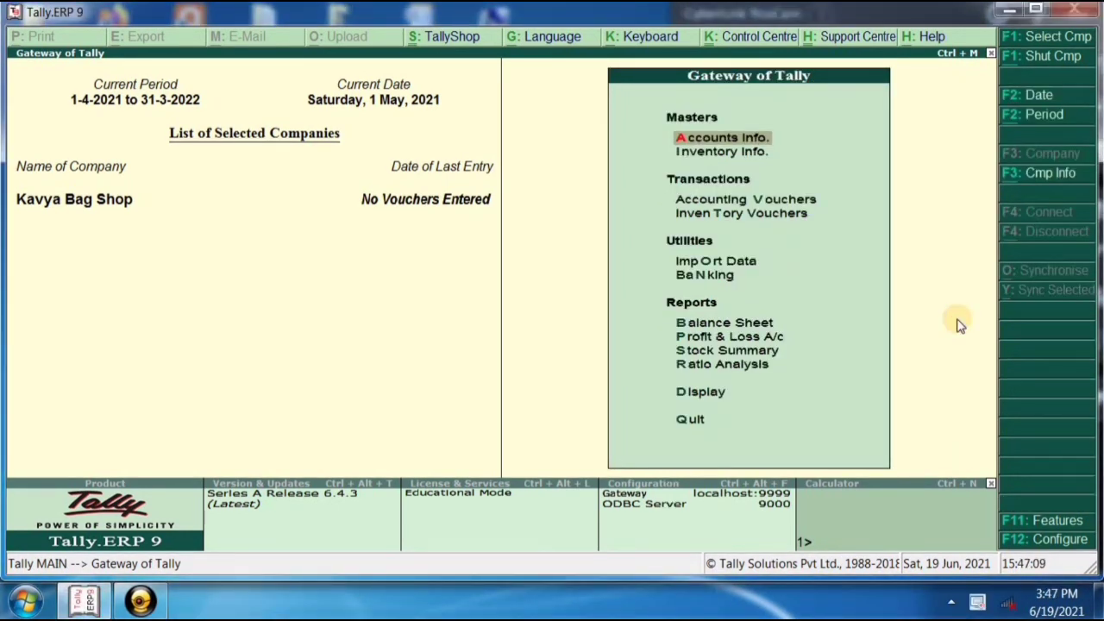
Reopen Company Info. with Alt+F3, then minimize Tally to the desktop.
{"action": "key", "text": "alt+F3"}
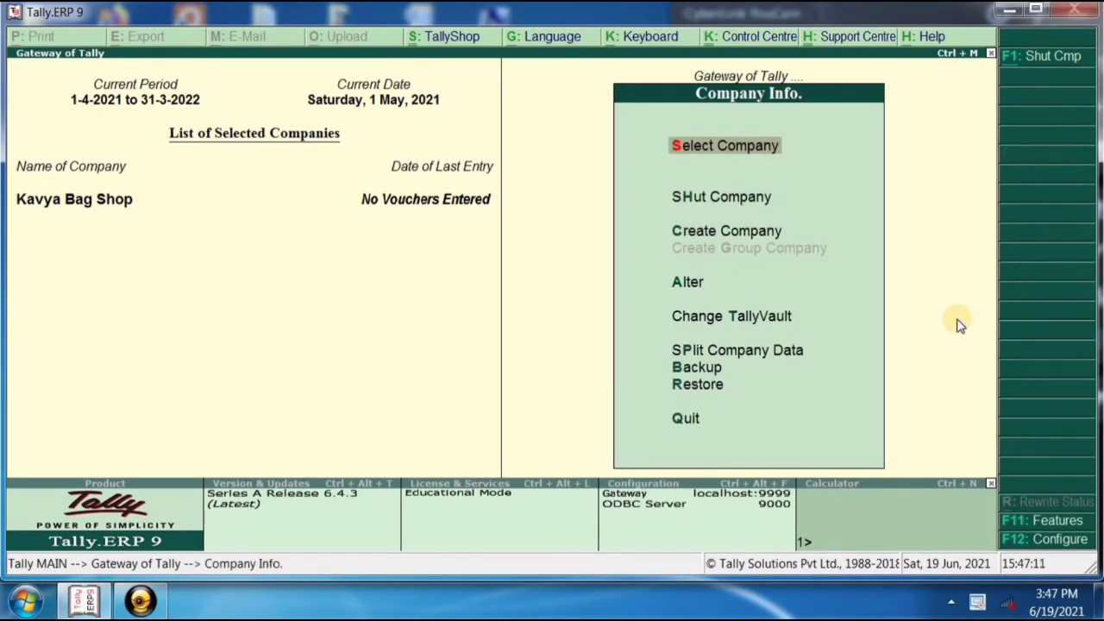
{"action": "key", "text": "Down"}
{"action": "key", "text": "Down"}
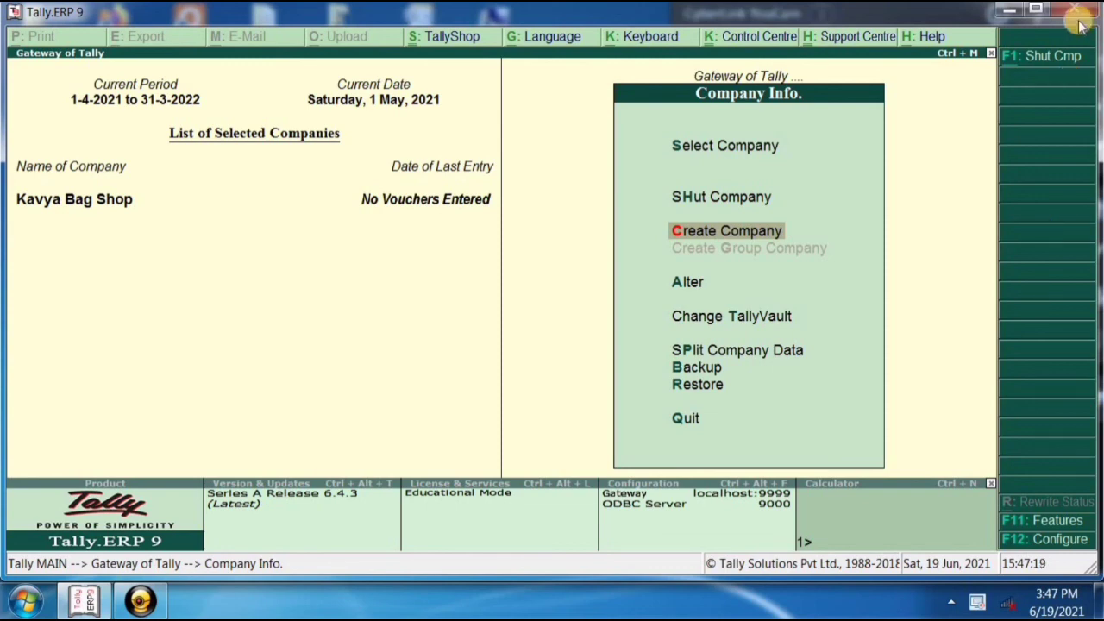
{"action": "left_click", "coordinate": [1009, 10]}
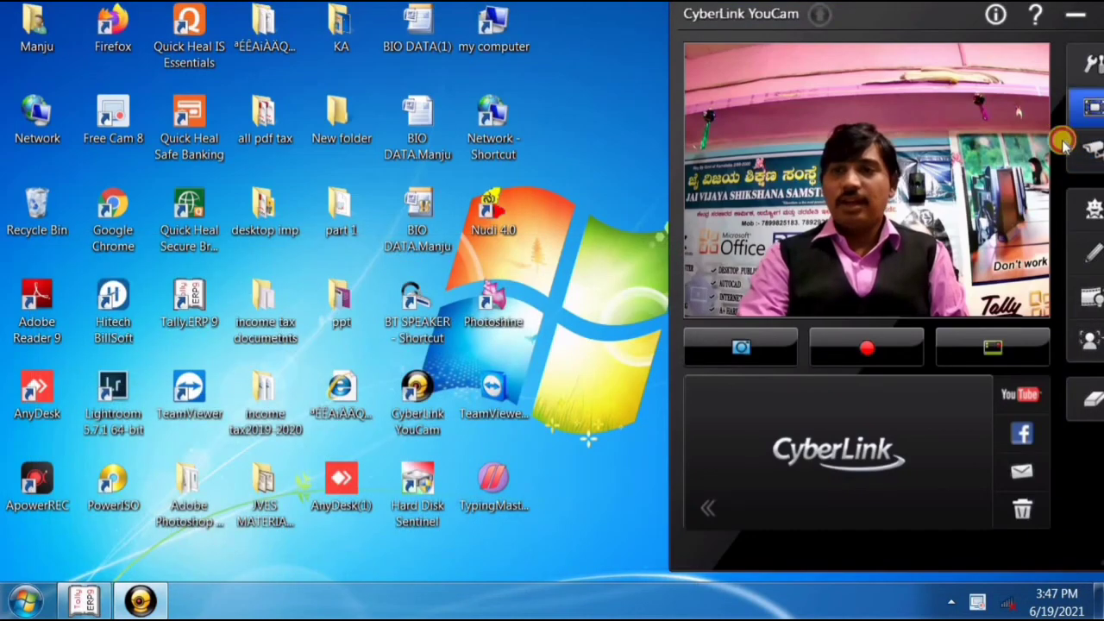
{"action": "left_click", "coordinate": [1085, 119]}
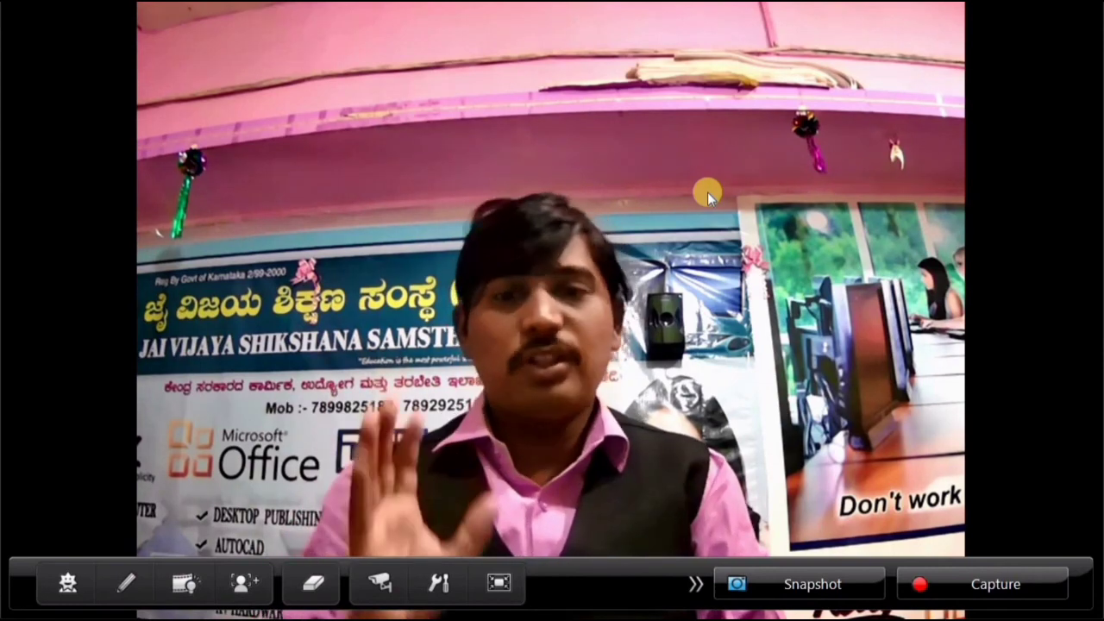